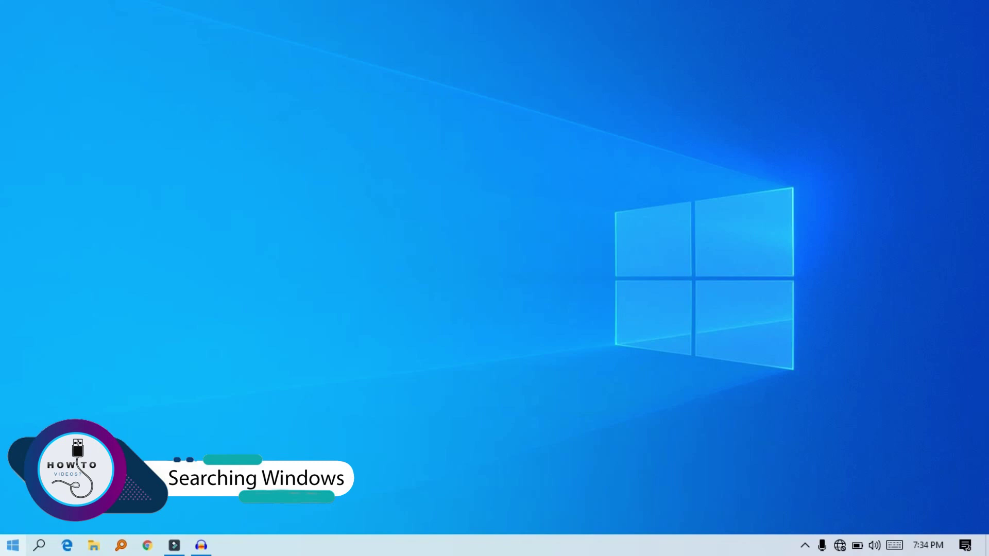
pyautogui.press('super')
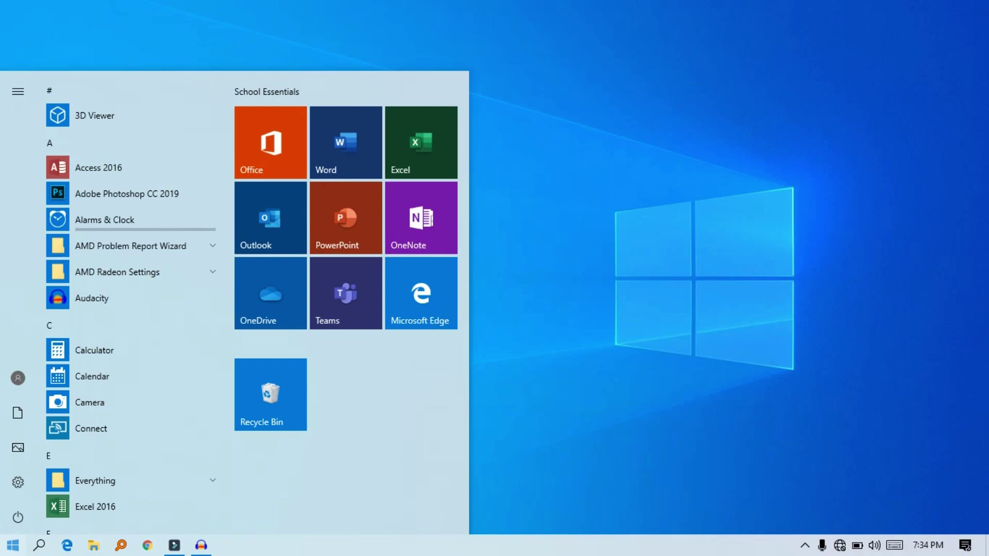
pyautogui.click(780, 327)
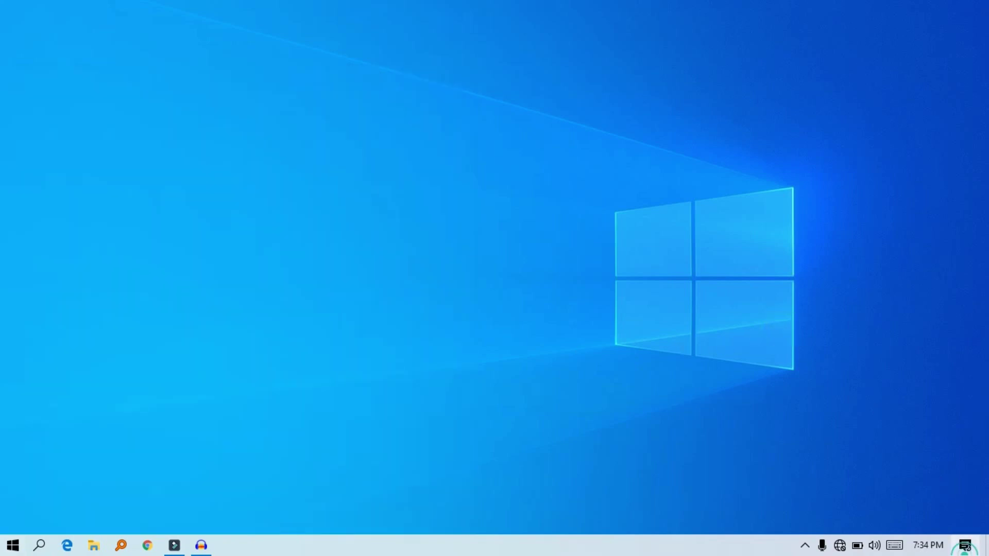
# - Open Windows Settings, search for "searching" and open the Windows Search settings page
pyautogui.click(965, 545)
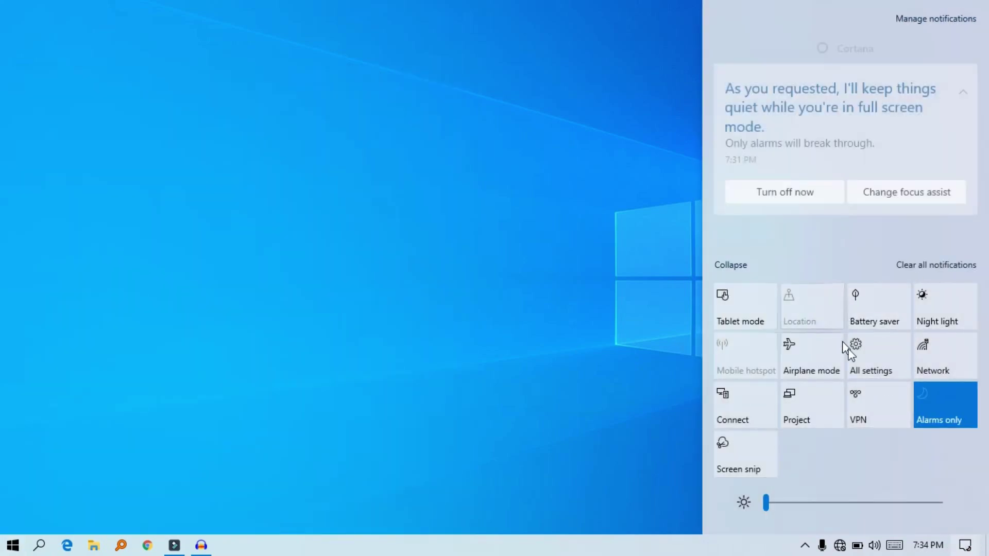
pyautogui.click(870, 371)
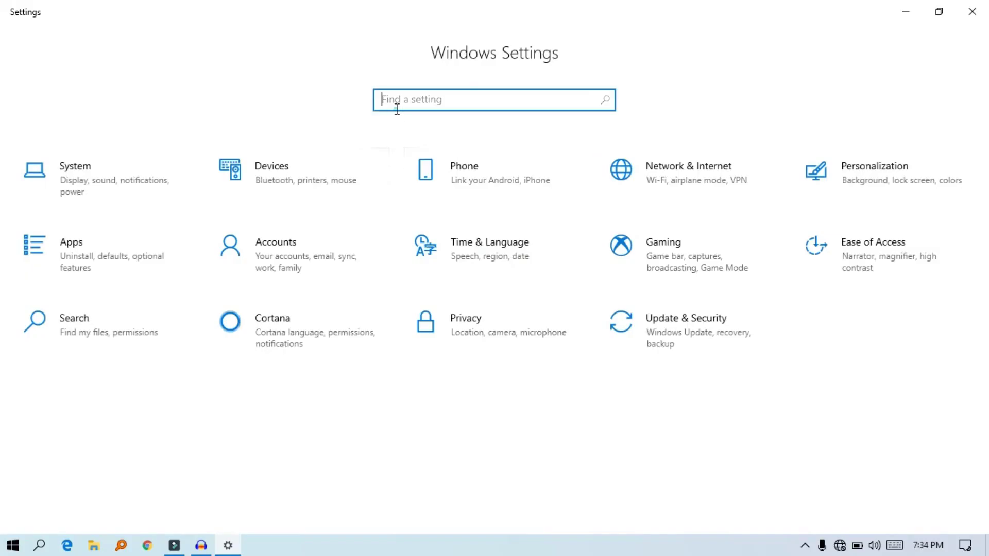
pyautogui.click(396, 110)
pyautogui.write('sear')
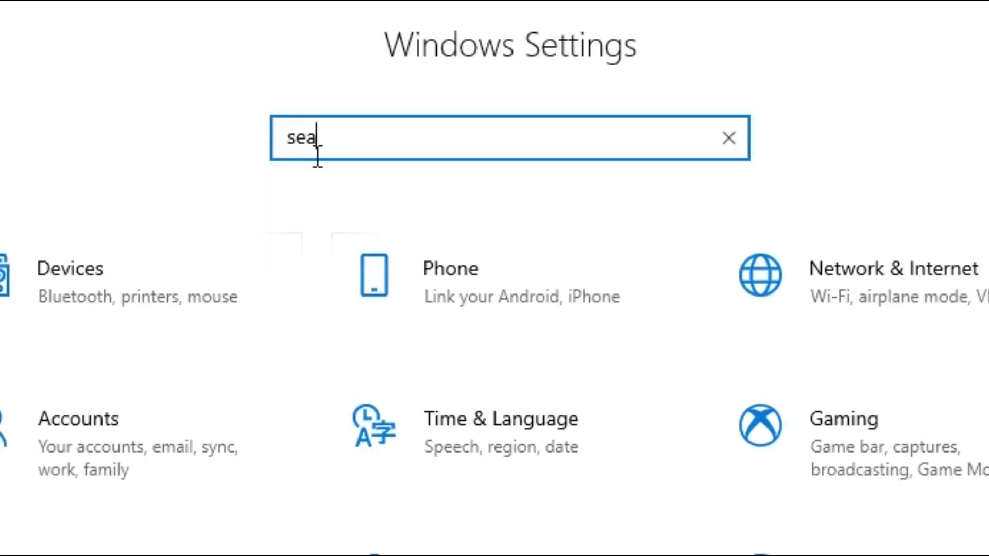
pyautogui.write('chi')
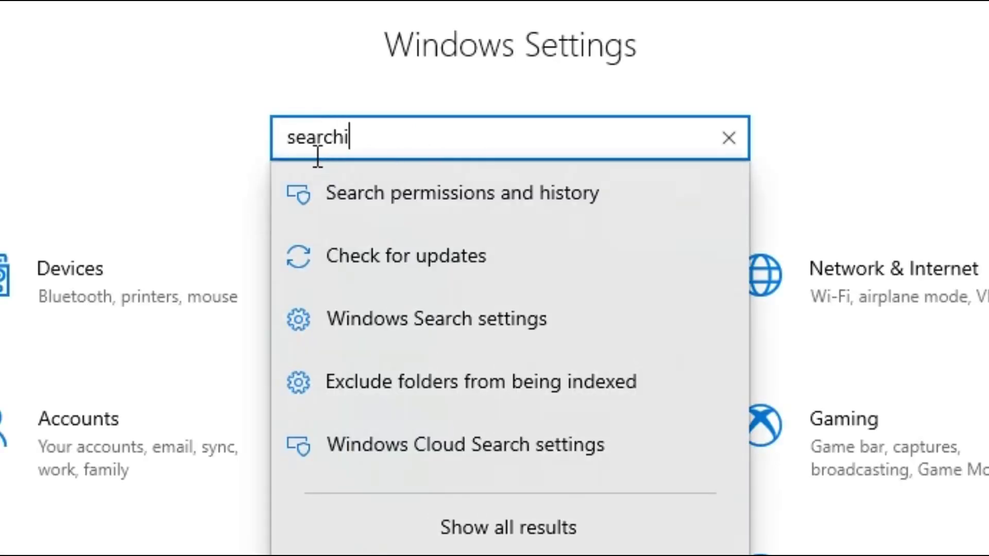
pyautogui.write('ng')
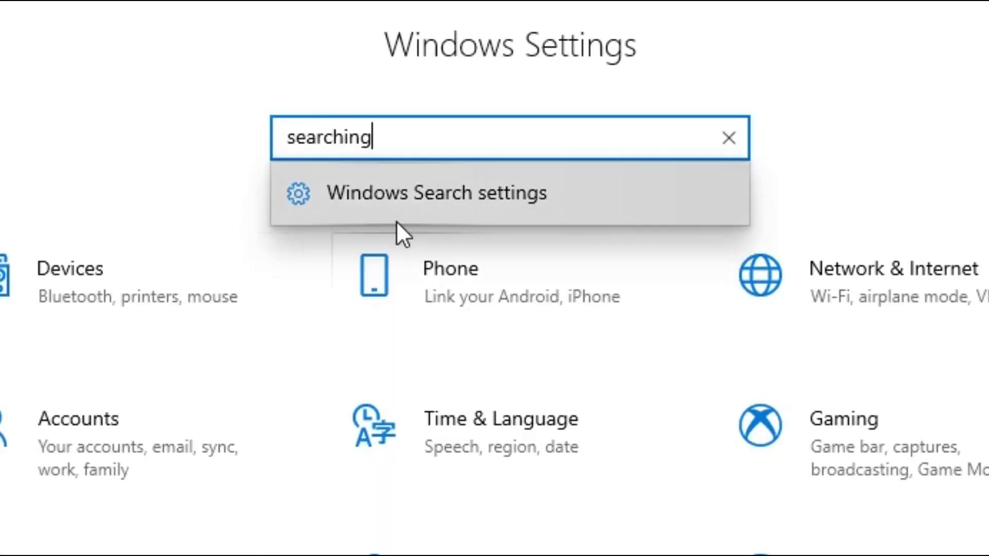
pyautogui.click(402, 214)
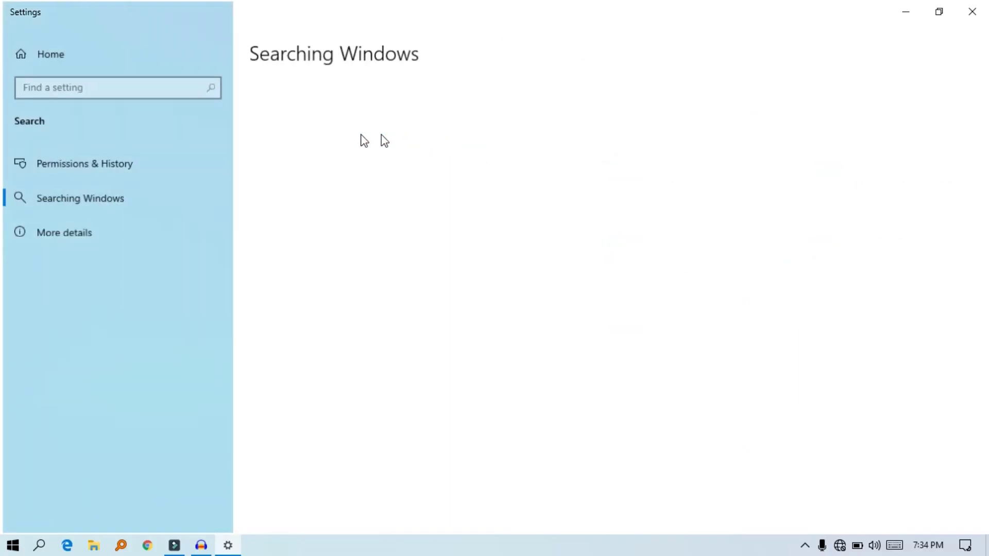
# - Set the Find My Files option to Enhanced so that the entire PC is searched
pyautogui.scroll(-3, 296, 231)
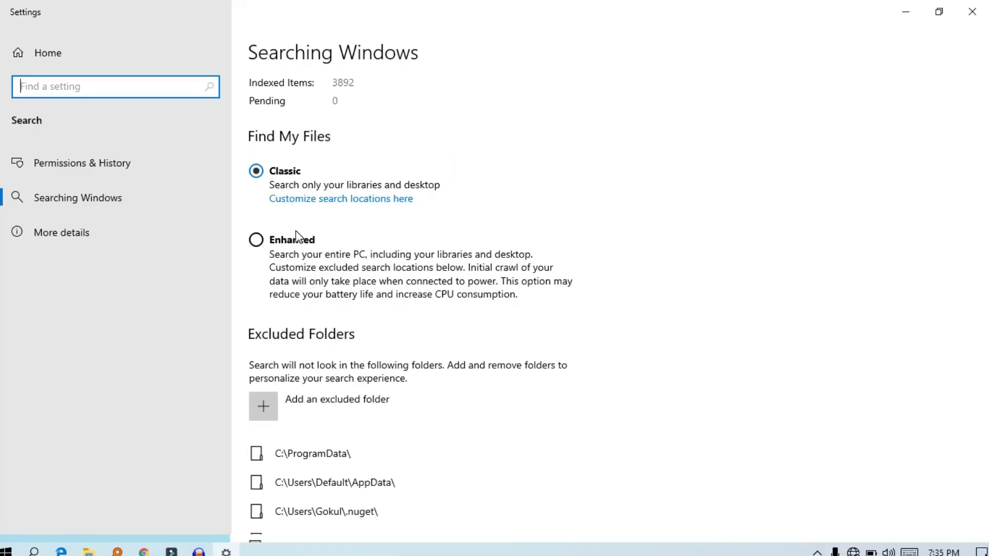
pyautogui.click(295, 262)
pyautogui.click(297, 239)
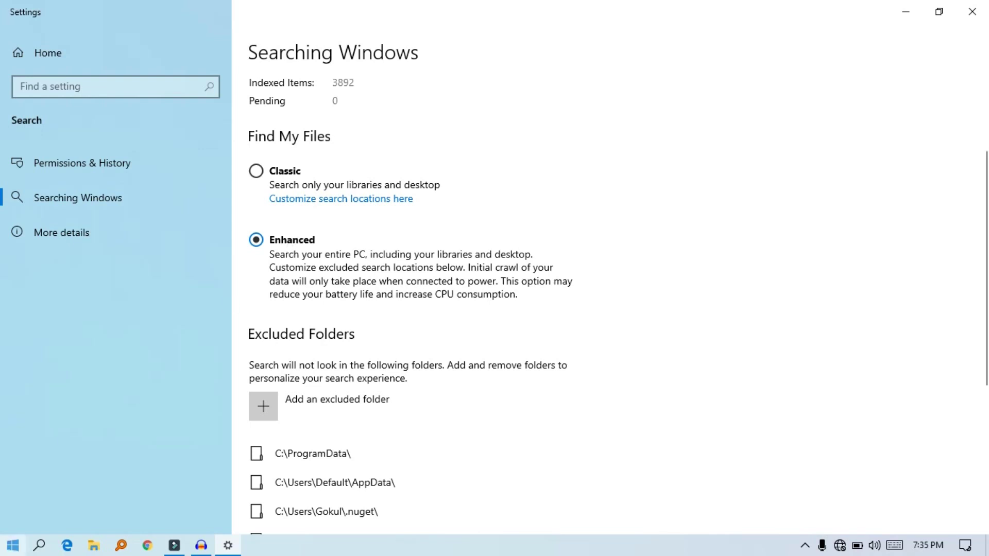
# - Search Windows for "auda" to try out the search
pyautogui.click(13, 546)
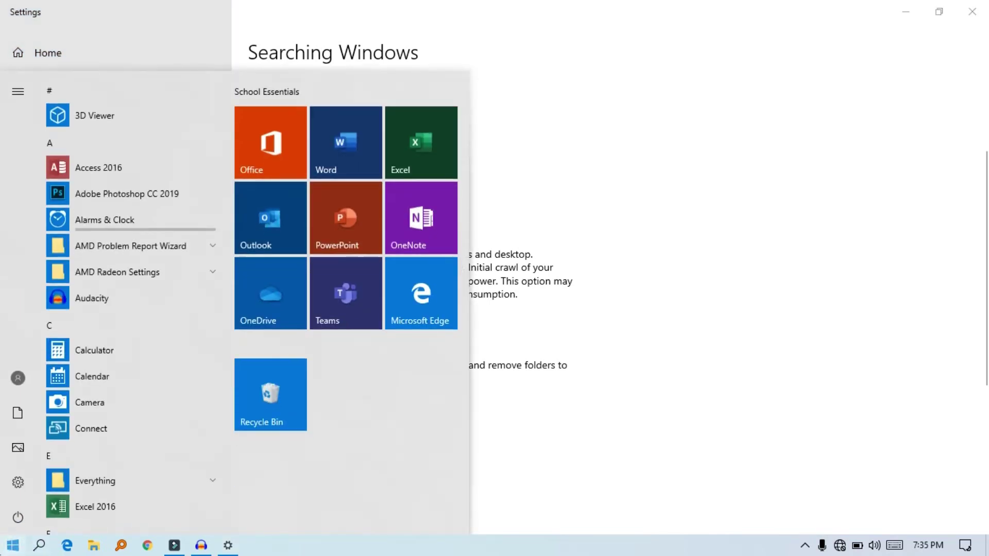
pyautogui.write('auda')
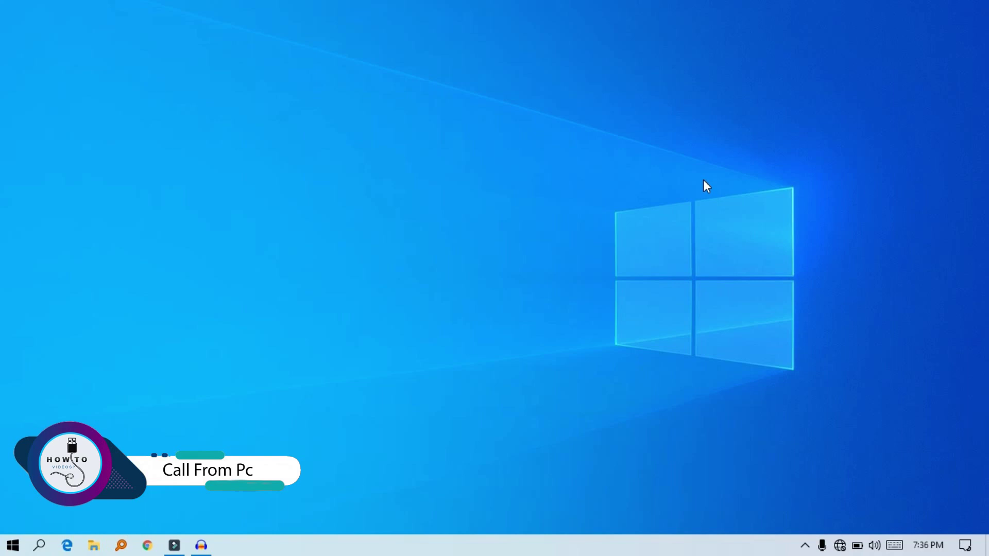
# - Open the Phone category in Windows Settings
pyautogui.click(958, 543)
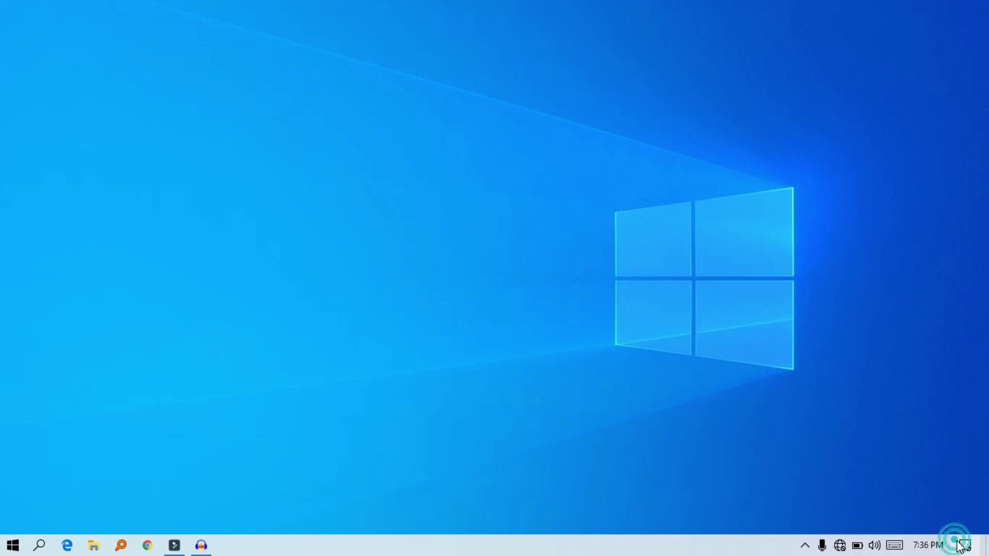
pyautogui.click(865, 356)
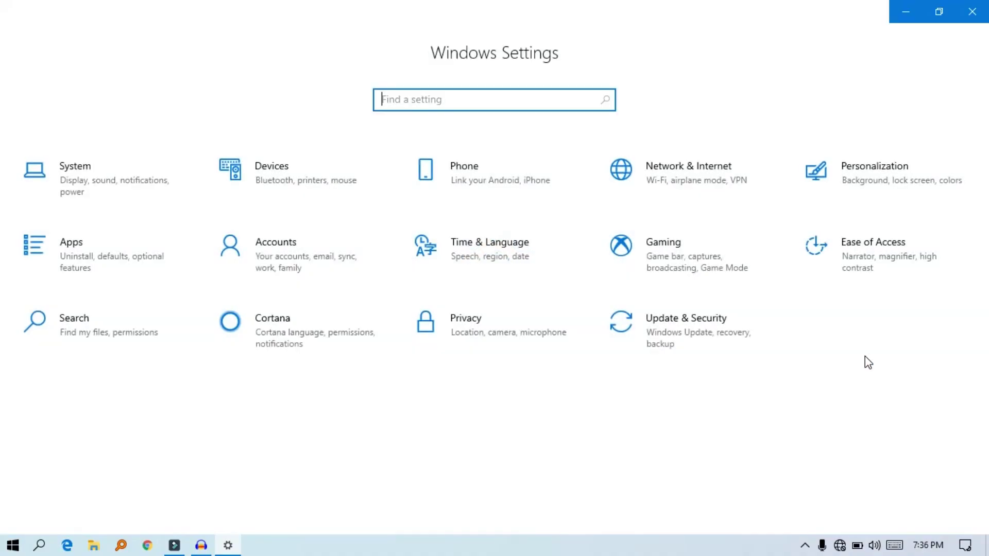
pyautogui.click(484, 184)
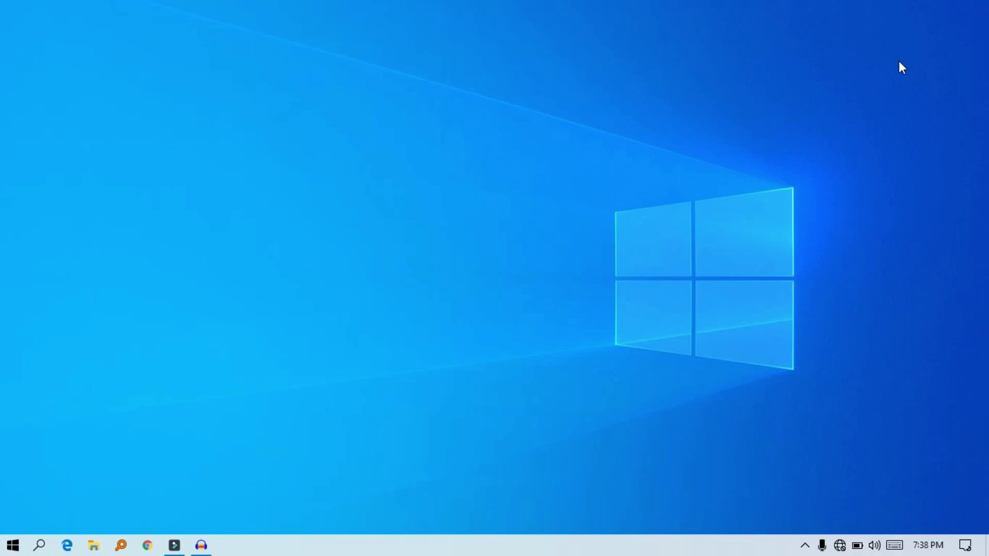
# - Open the desktop's personalization settings and set the color mode to Dark on the Colors page
pyautogui.rightClick(899, 62)
pyautogui.rightClick(283, 342)
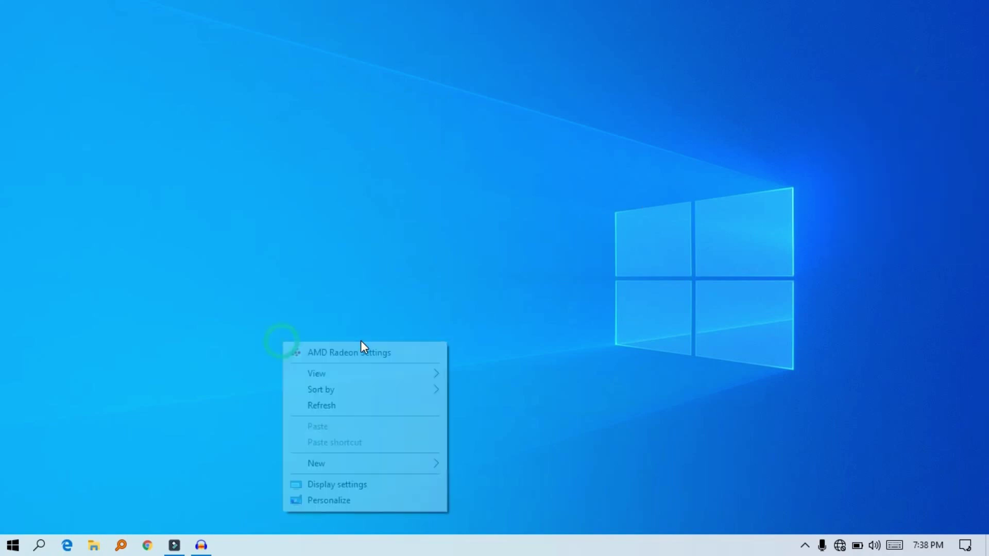
pyautogui.click(354, 501)
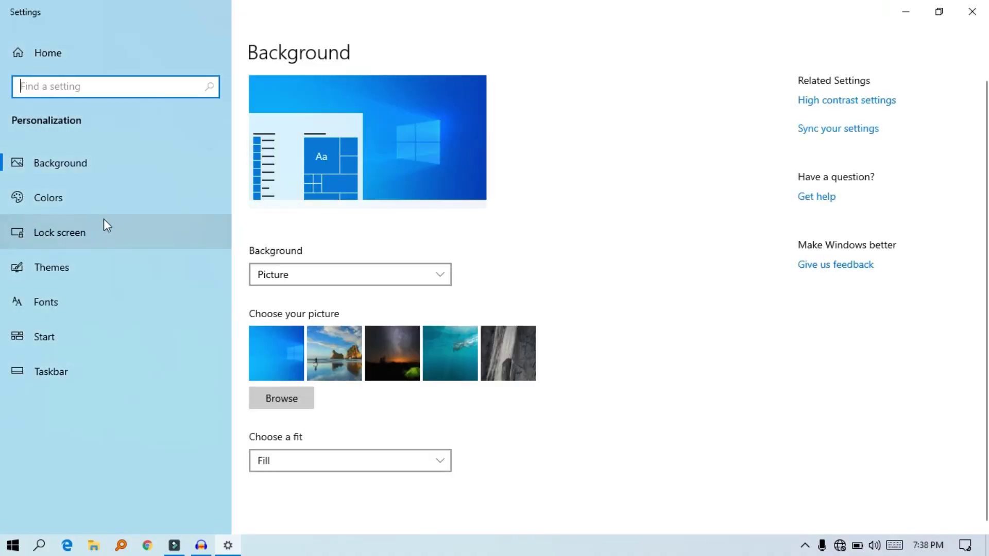
pyautogui.click(78, 211)
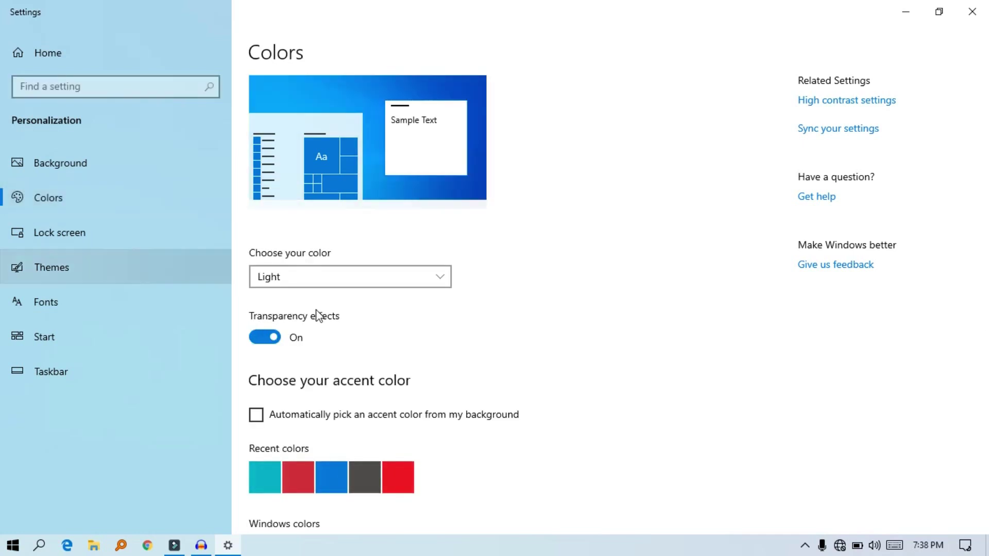
pyautogui.click(341, 274)
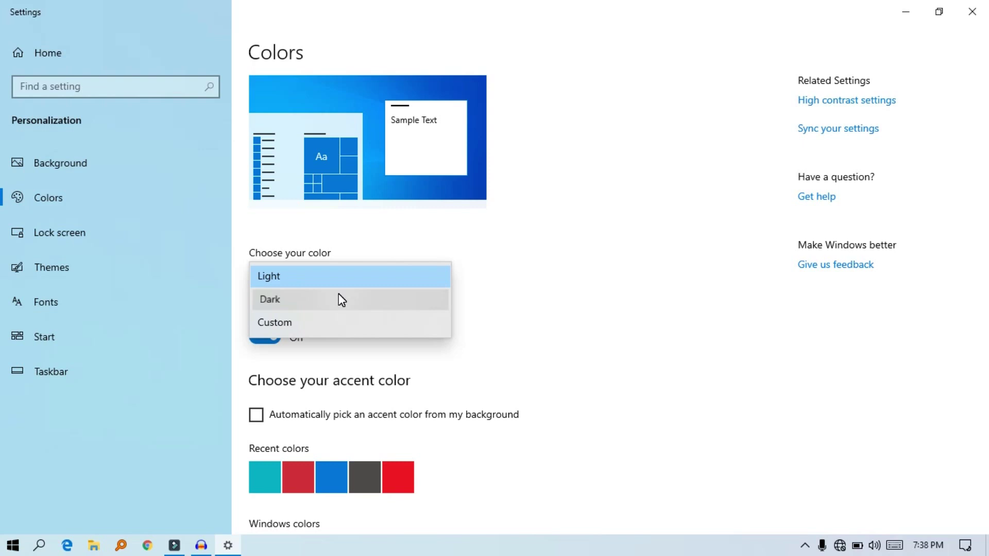
pyautogui.click(340, 299)
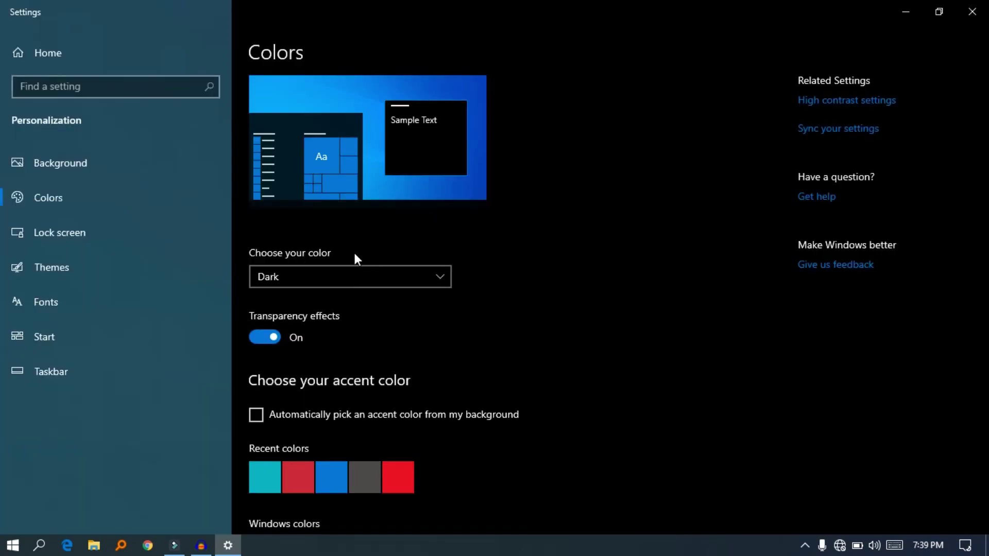
# - Switch the color mode to Custom and set both the default Windows mode and the default app mode to Light
pyautogui.click(374, 285)
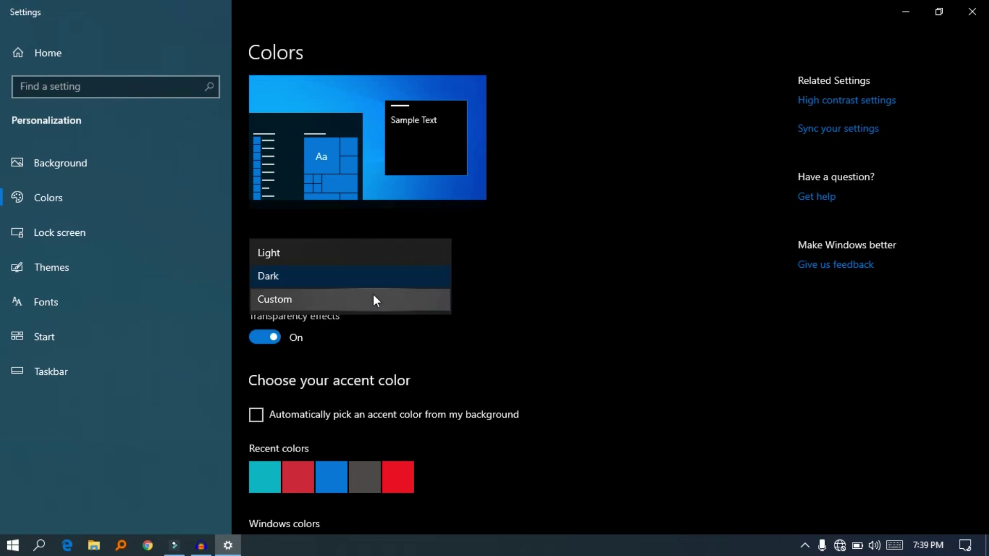
pyautogui.click(374, 295)
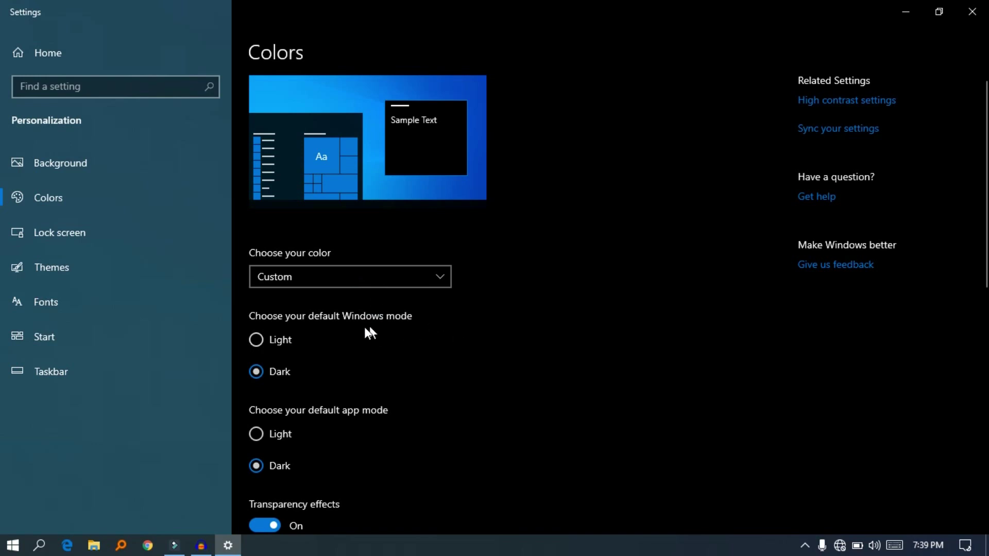
pyautogui.scroll(-2, 312, 339)
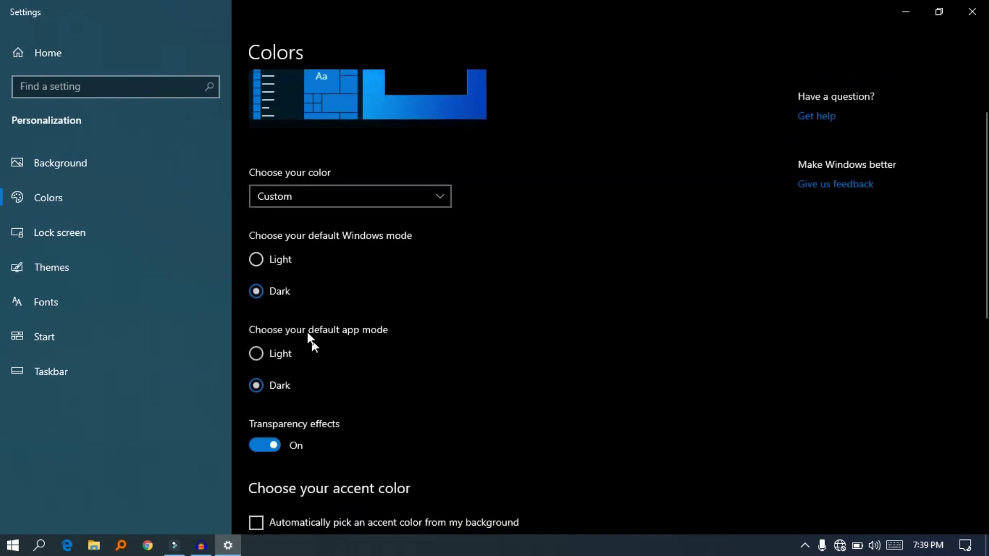
pyautogui.click(273, 259)
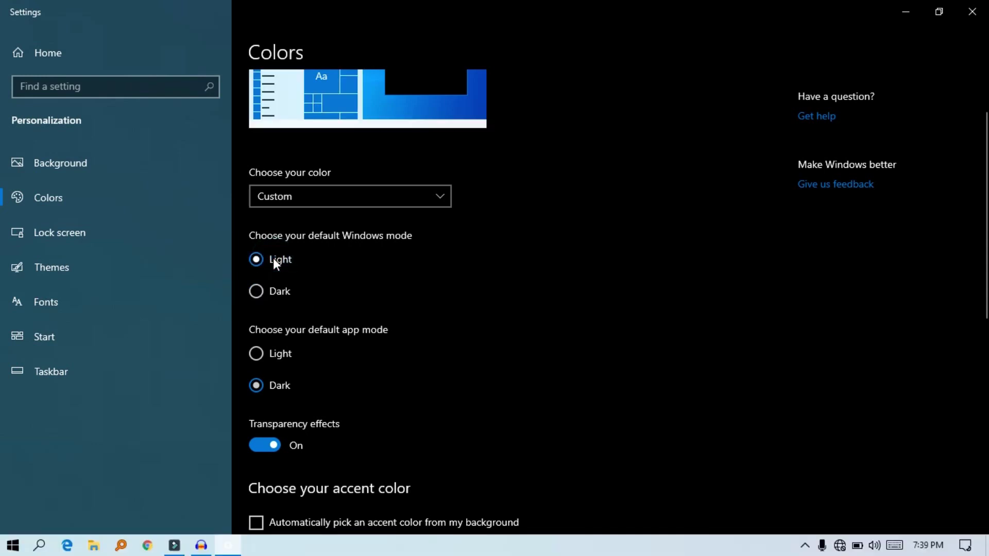
pyautogui.click(274, 290)
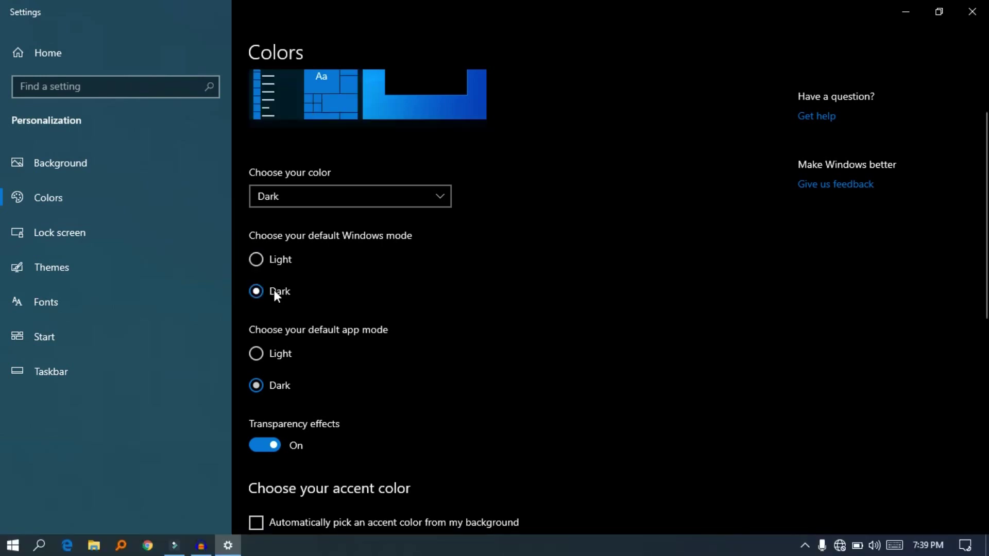
pyautogui.click(273, 252)
pyautogui.click(280, 352)
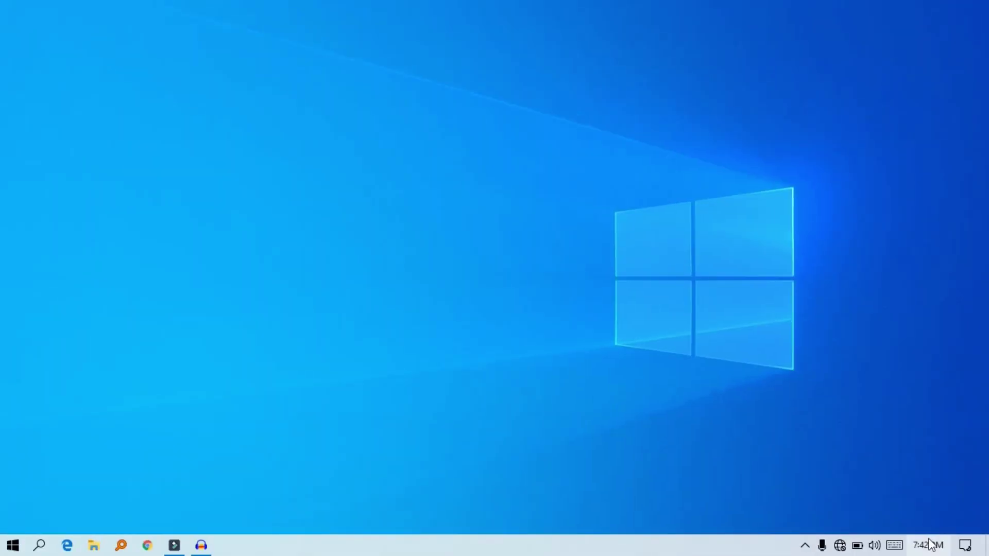
# - Add an event named "my friend birthday" to Thursday, January 16, 2020 in the clock's calendar and save it
pyautogui.moveTo(929, 540)
pyautogui.click(926, 547)
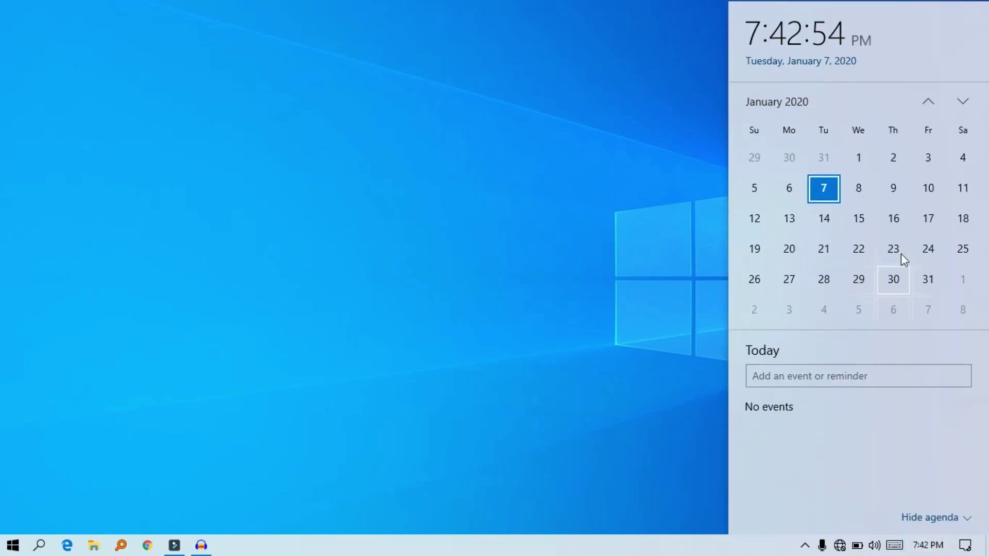
pyautogui.click(897, 218)
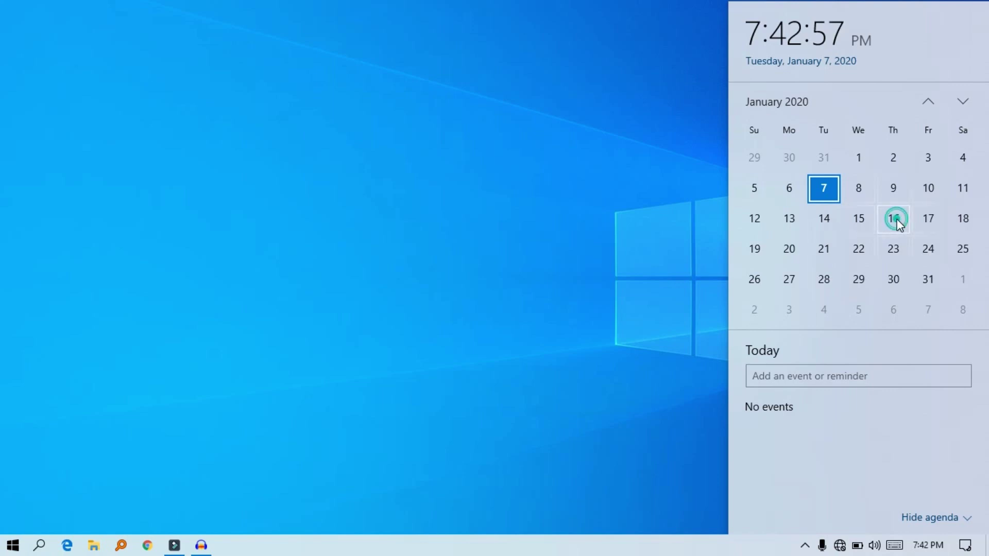
pyautogui.click(802, 377)
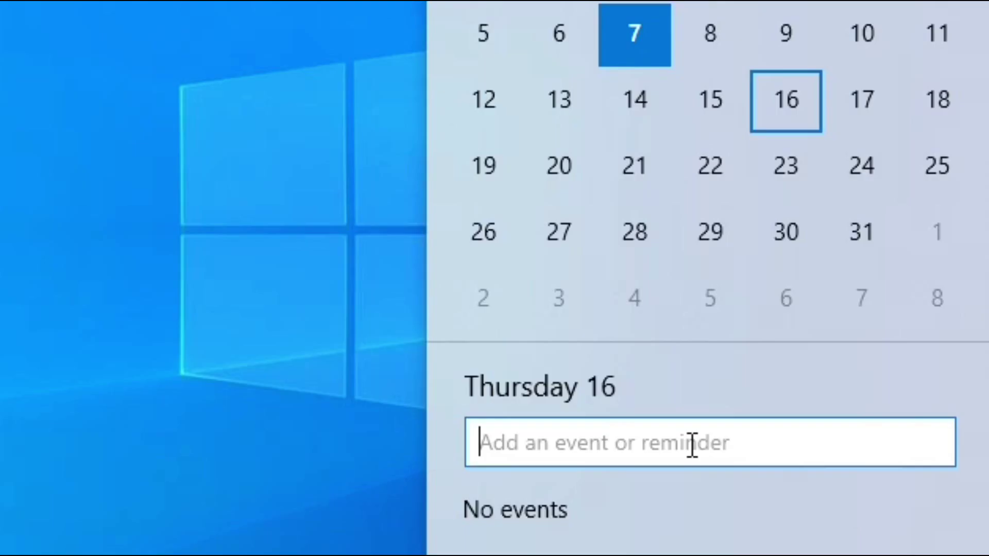
pyautogui.write('my fdr')
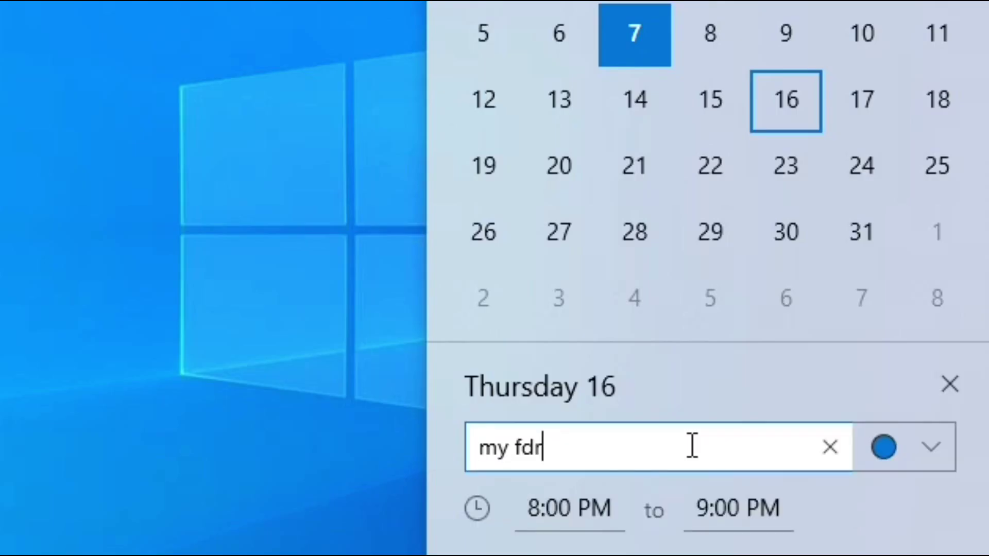
pyautogui.press('BackSpace')
pyautogui.press('BackSpace')
pyautogui.press('BackSpace')
pyautogui.write('friend birthda')
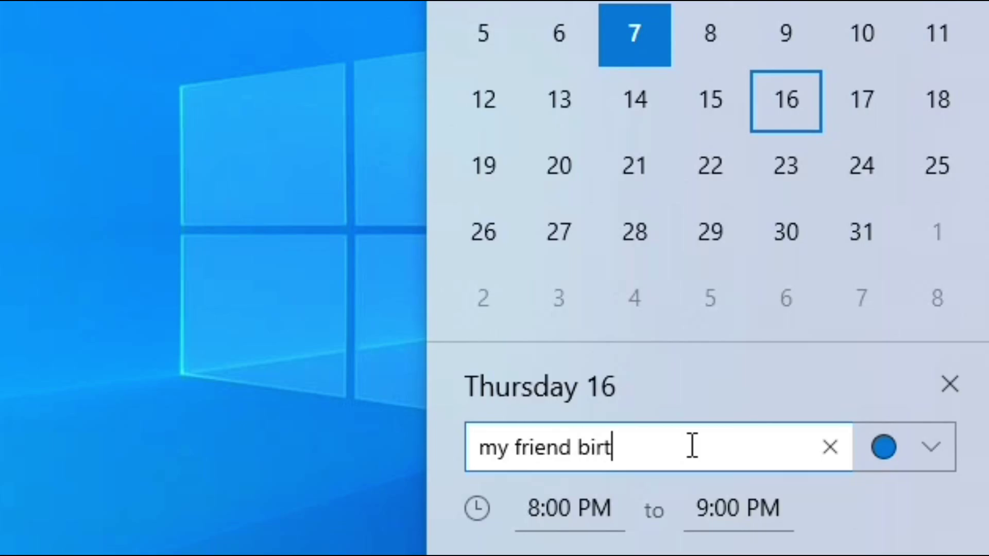
pyautogui.write('y')
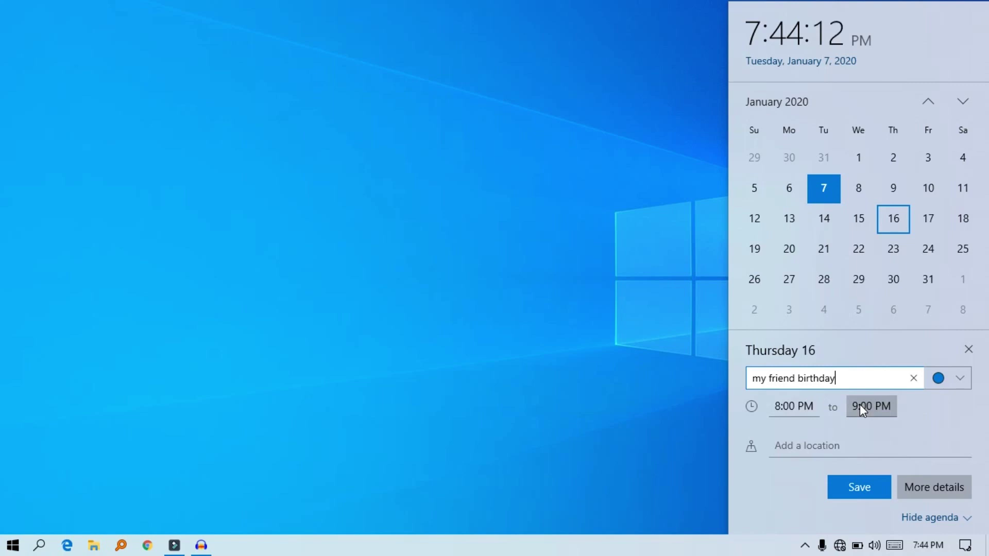
pyautogui.click(858, 488)
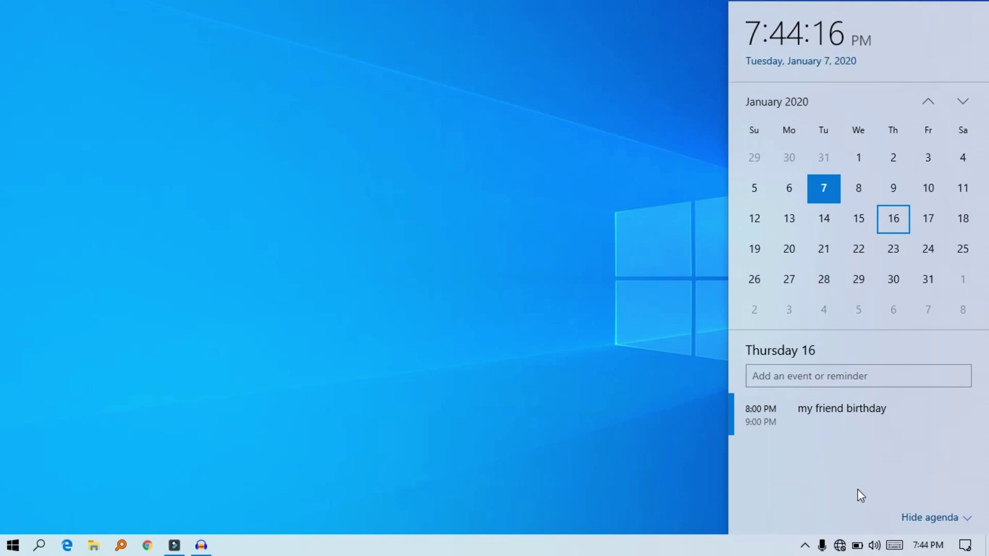
# - View the calendar agenda for January 18 and return to January 16
pyautogui.click(954, 219)
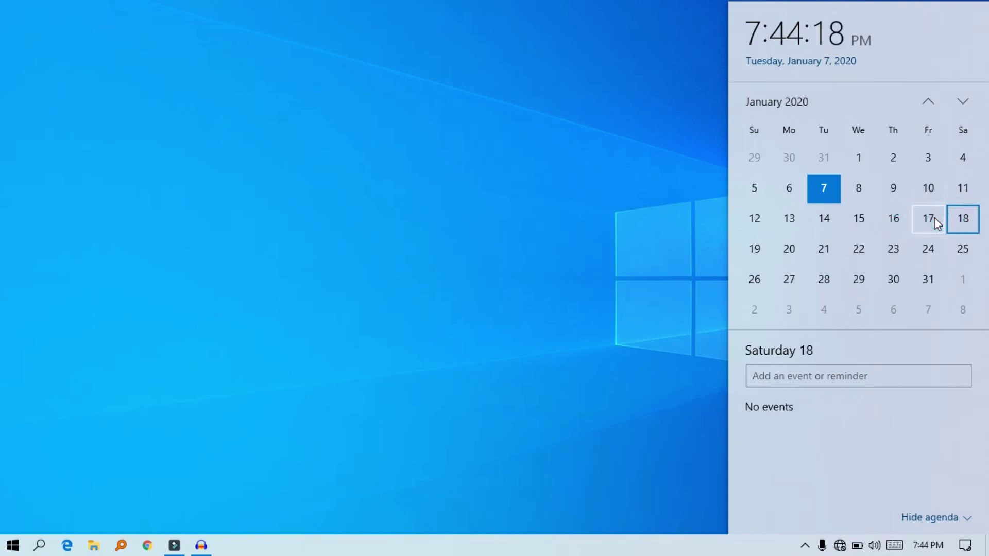
pyautogui.click(905, 218)
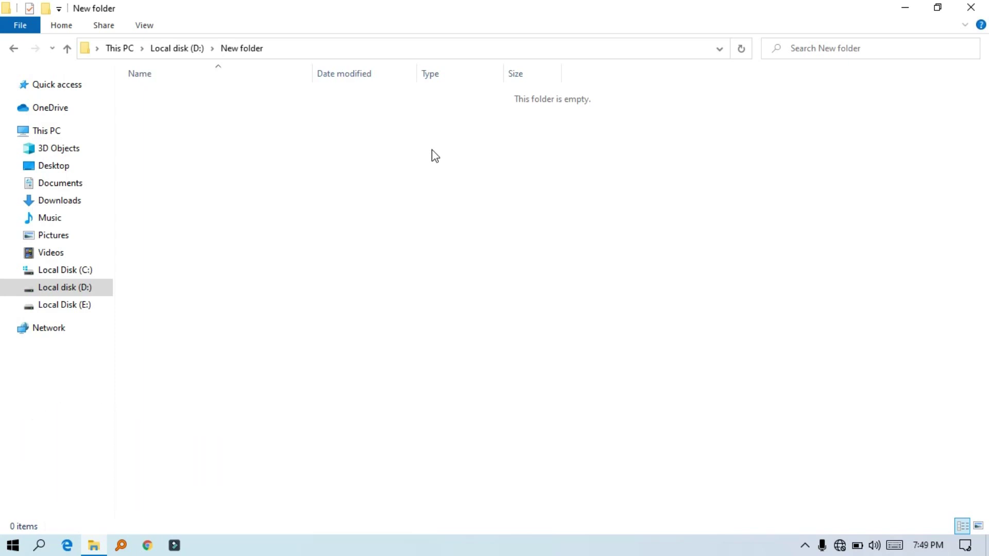
# - Create a new folder inside the empty New folder on Local disk (D:)
pyautogui.rightClick(356, 177)
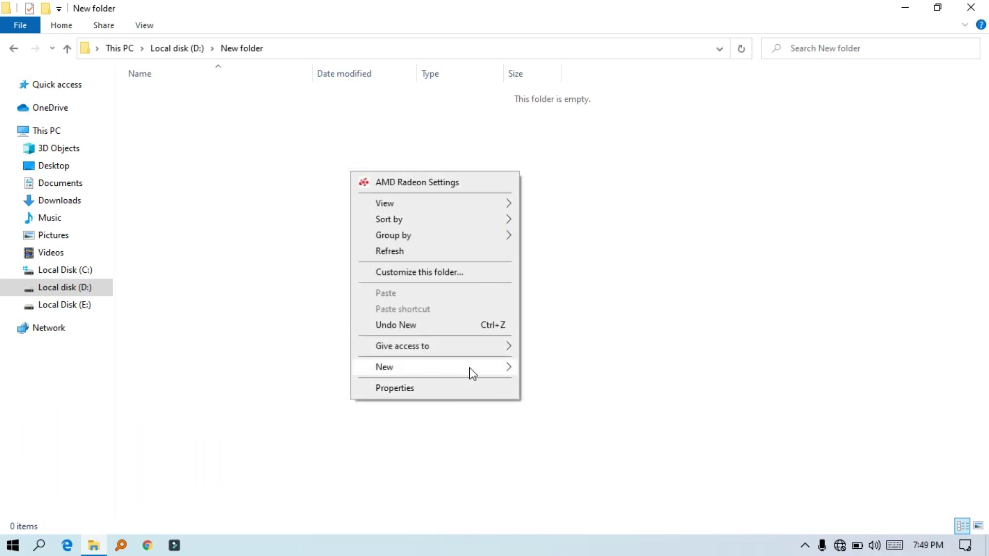
pyautogui.click(474, 362)
pyautogui.click(573, 358)
pyautogui.click(574, 364)
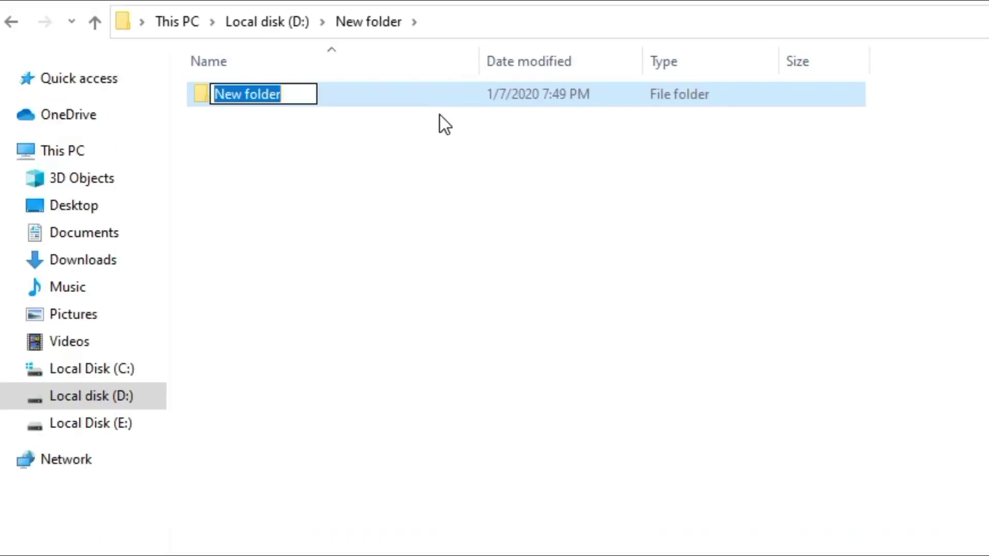
# - Name the folder with the man and boy emojis from the emoji picker's People category and confirm the name
pyautogui.press('super+period')
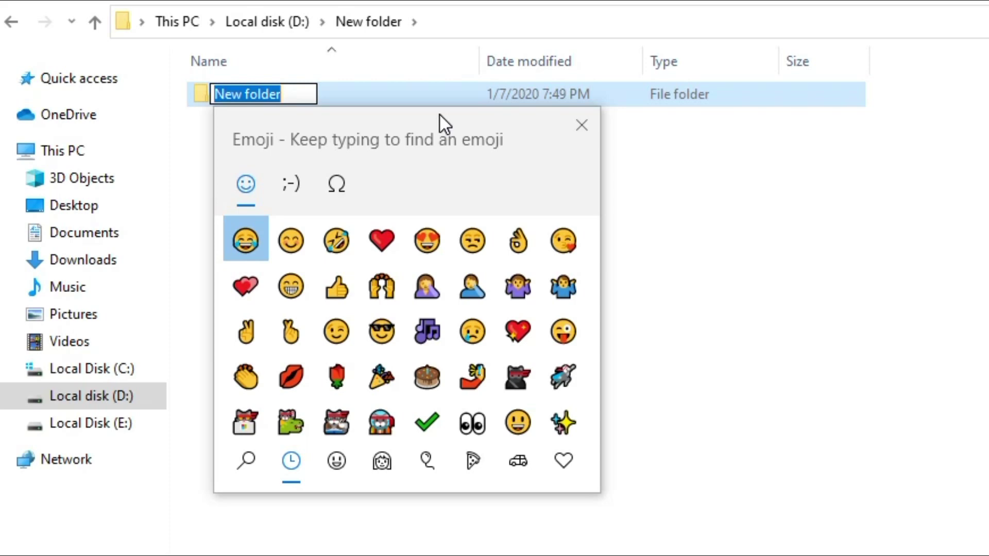
pyautogui.scroll(-1, 427, 309)
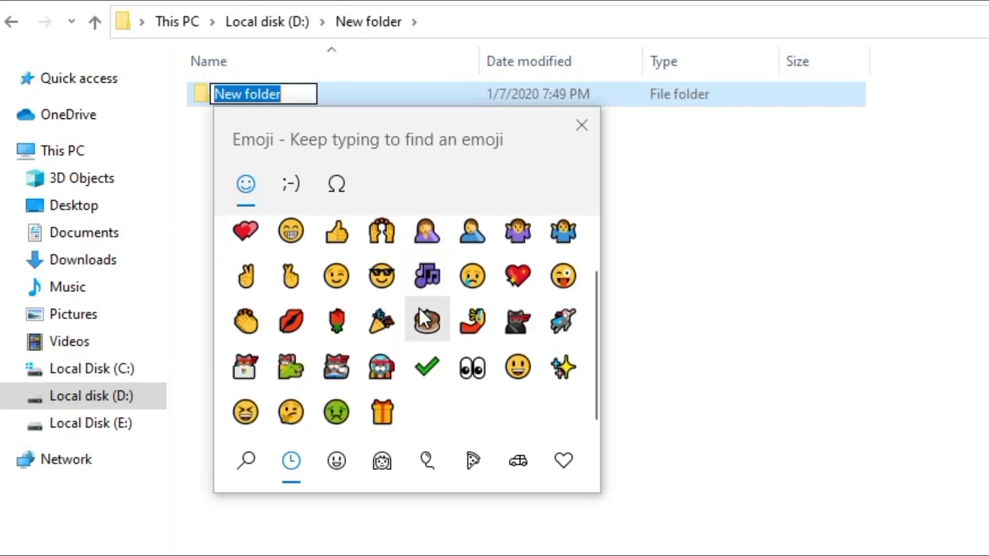
pyautogui.scroll(1, 382, 418)
pyautogui.click(335, 460)
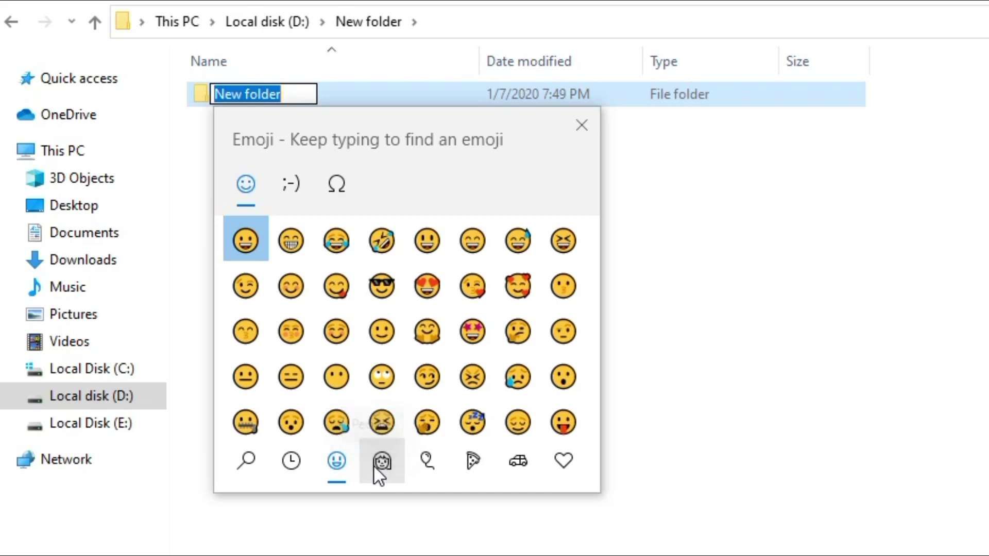
pyautogui.click(415, 468)
pyautogui.click(392, 462)
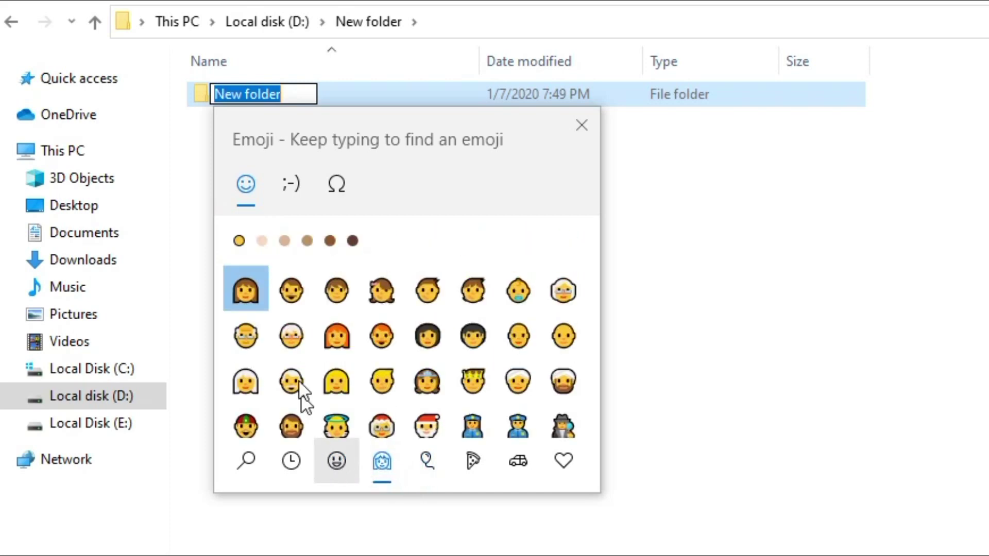
pyautogui.click(295, 289)
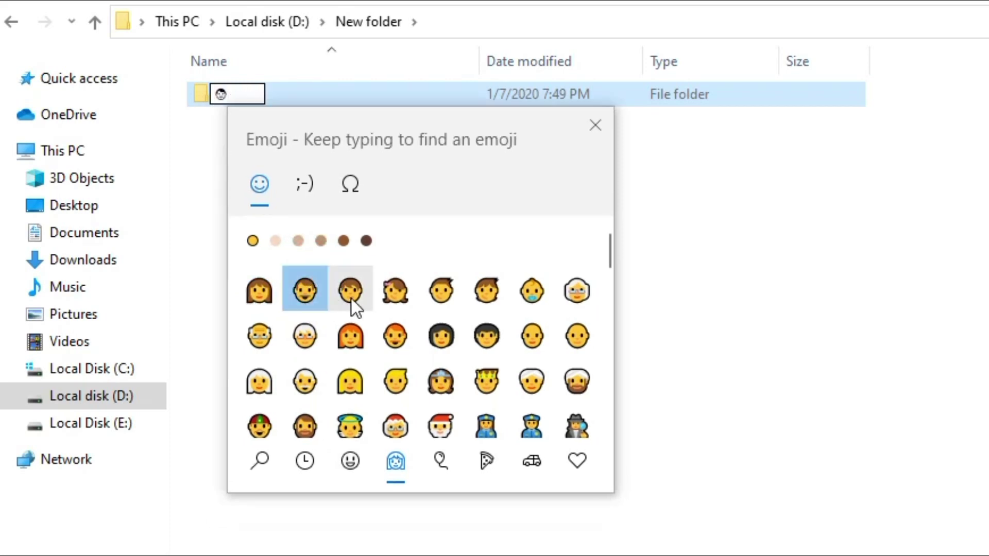
pyautogui.click(351, 297)
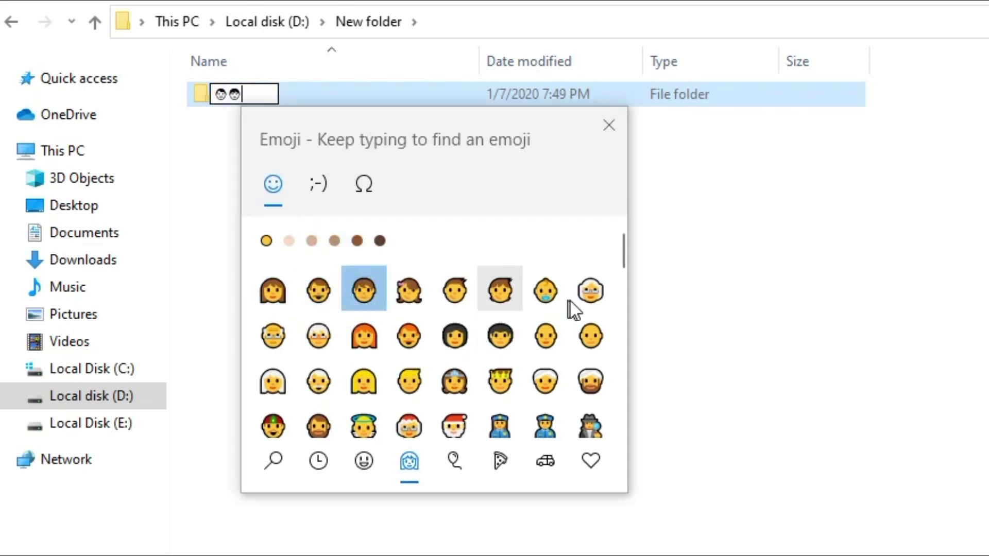
pyautogui.click(678, 233)
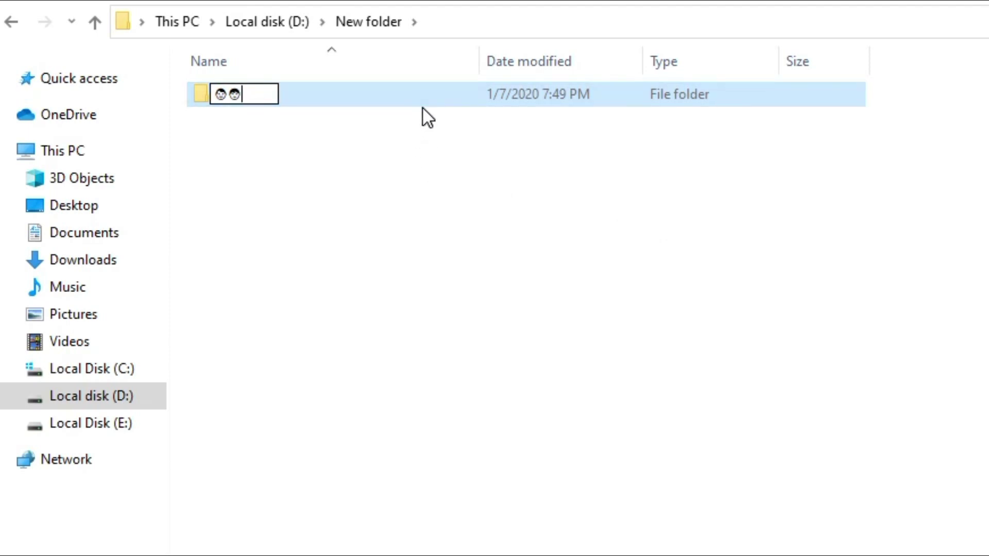
pyautogui.press('Return')
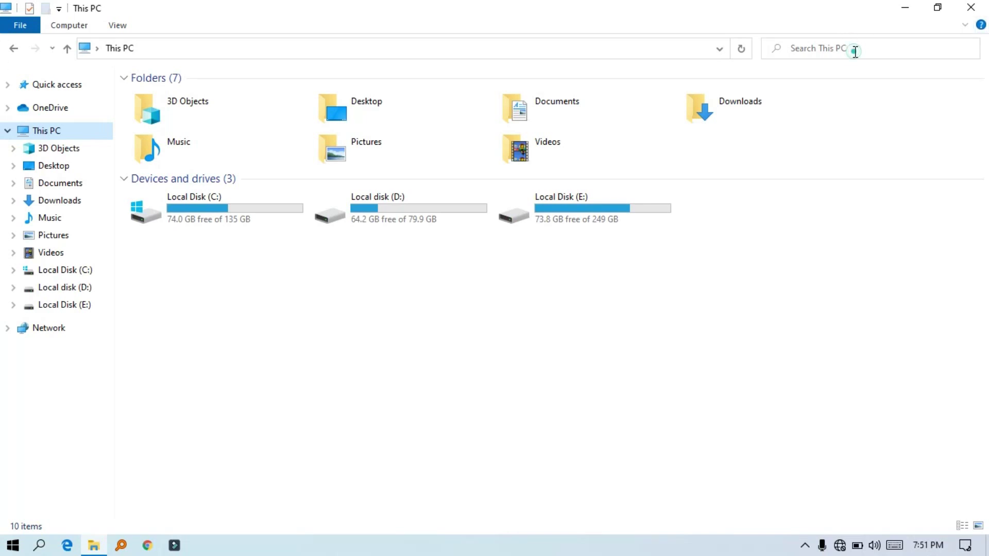
# - Search This PC for "PRO" in File Explorer
pyautogui.click(855, 51)
pyautogui.click(856, 51)
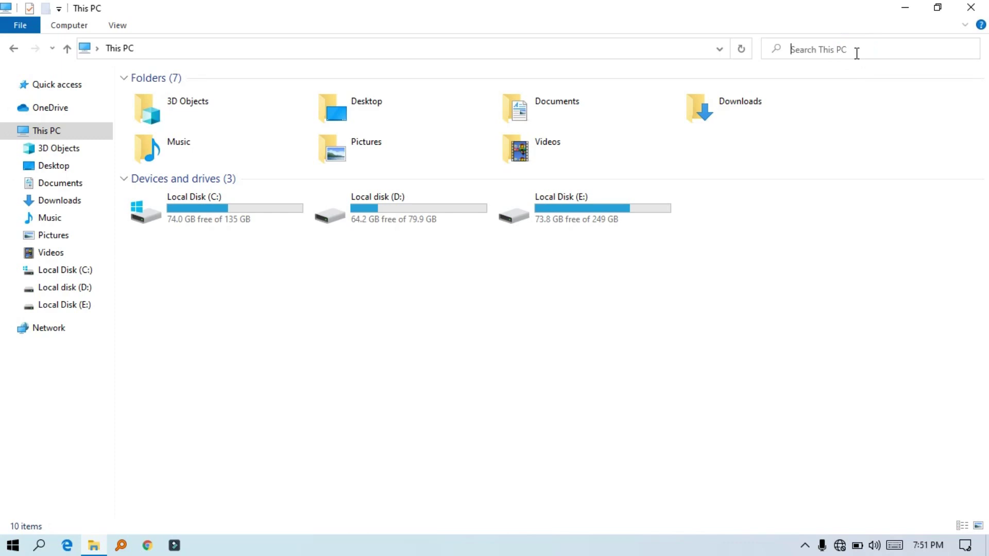
pyautogui.write('PRO')
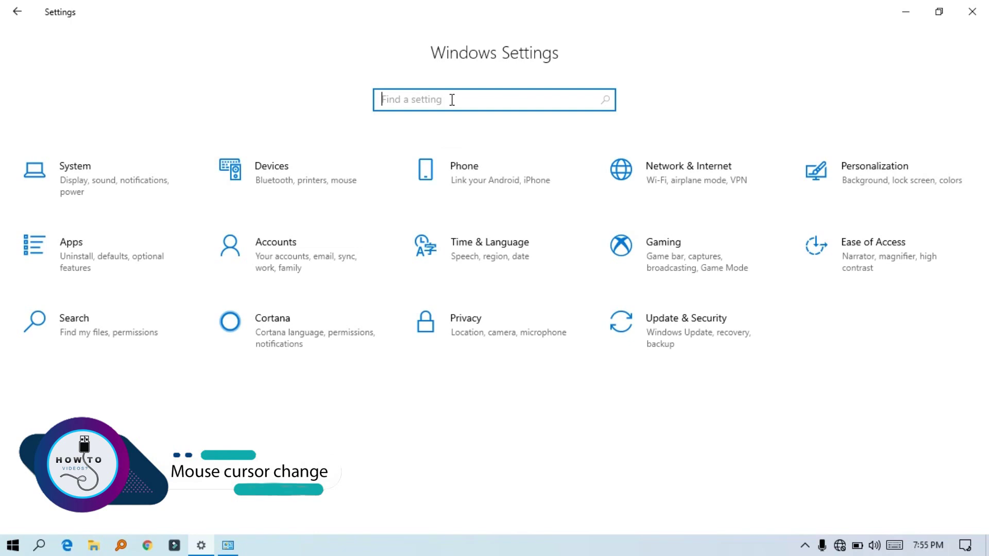
# - Find the Mouse settings by searching for "MOUSE" and set the wheel to scroll about 28 lines each time
pyautogui.write('MOUSE')
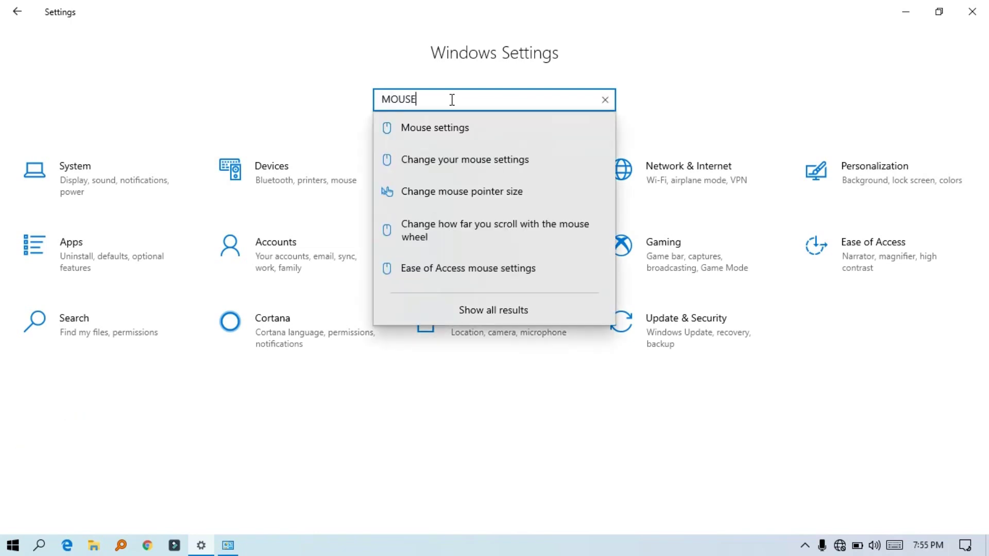
pyautogui.click(460, 127)
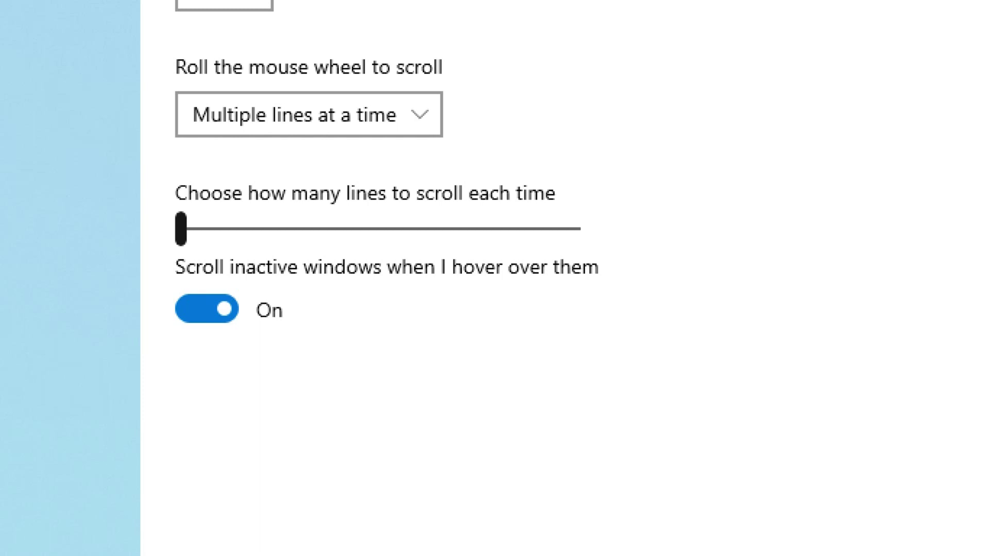
pyautogui.click(323, 235)
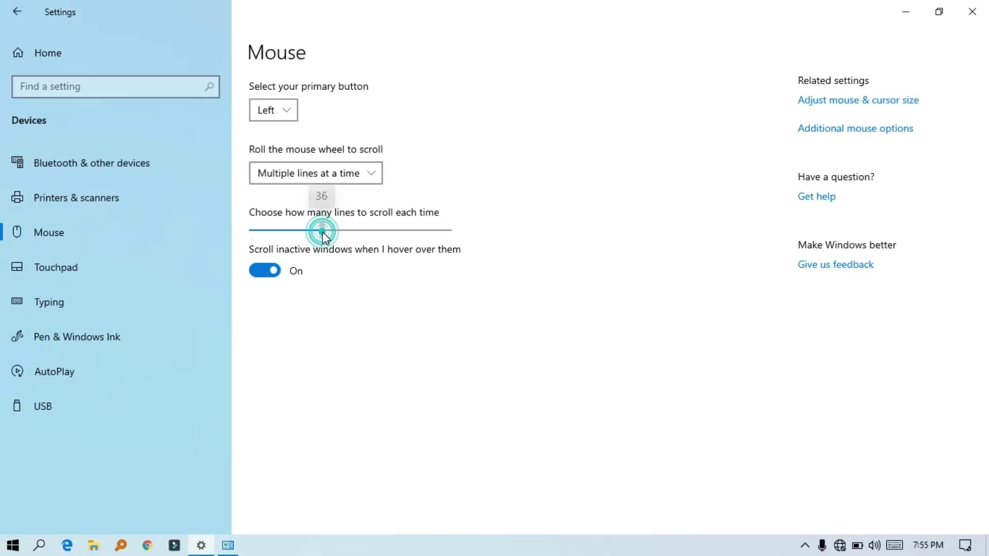
pyautogui.moveTo(326, 234); pyautogui.dragTo(306, 249)
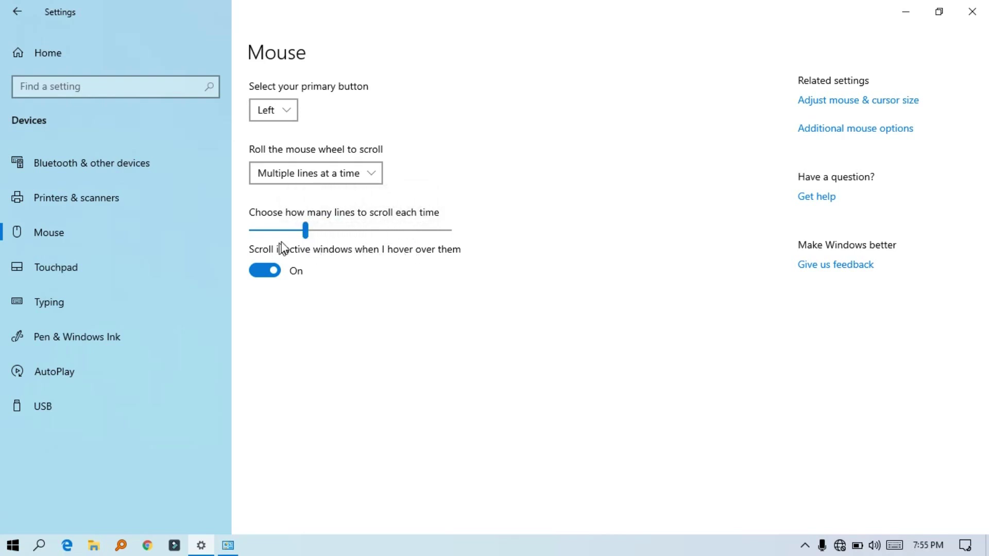
# - Open Mouse Properties from Control Panel, examine the pointer and wheel options, and return to the Settings window
pyautogui.click(228, 545)
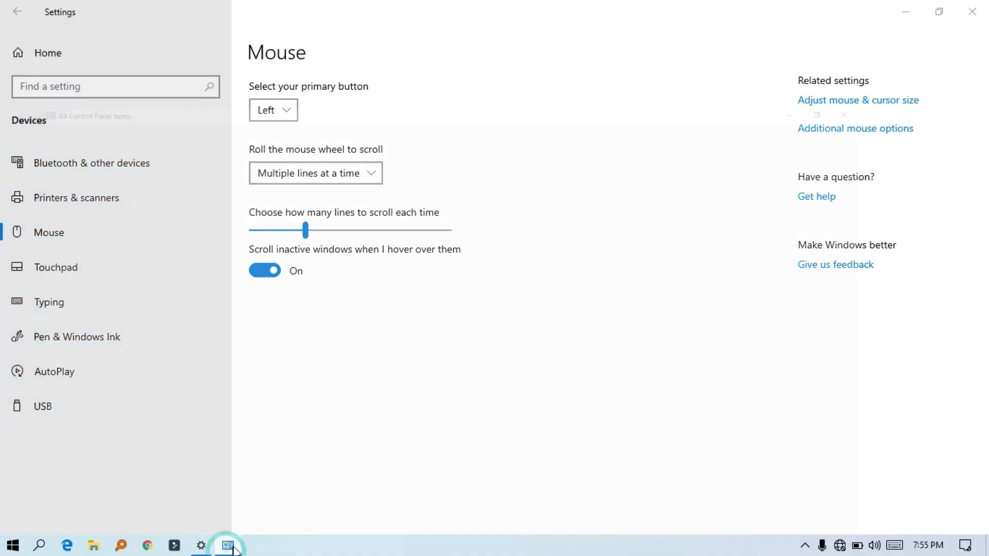
pyautogui.click(779, 238)
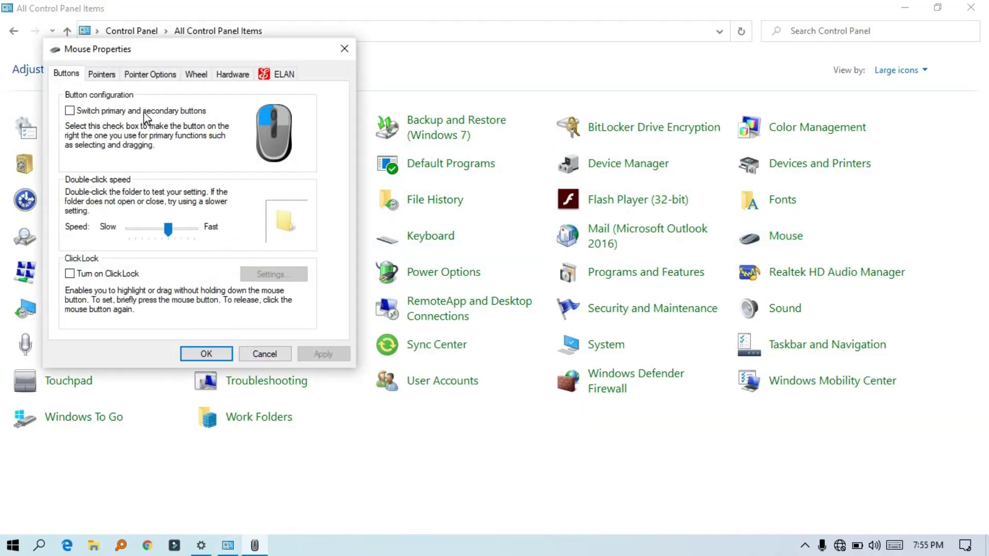
pyautogui.click(152, 76)
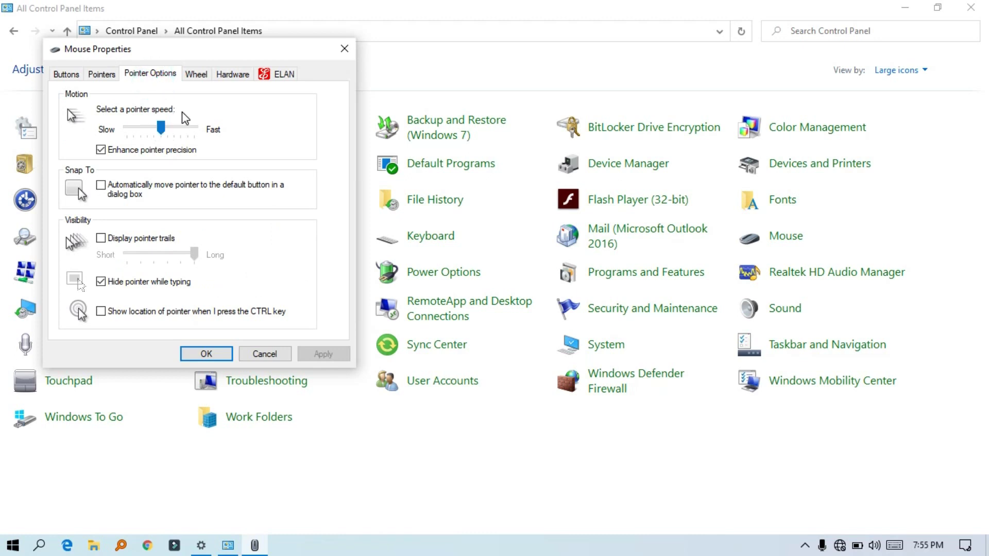
pyautogui.click(204, 79)
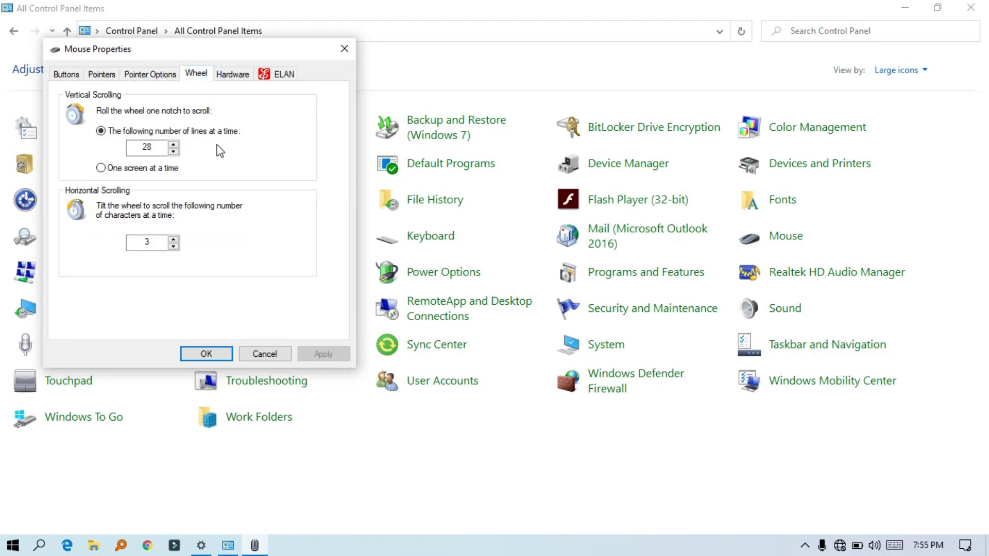
pyautogui.click(188, 542)
pyautogui.moveTo(200, 548)
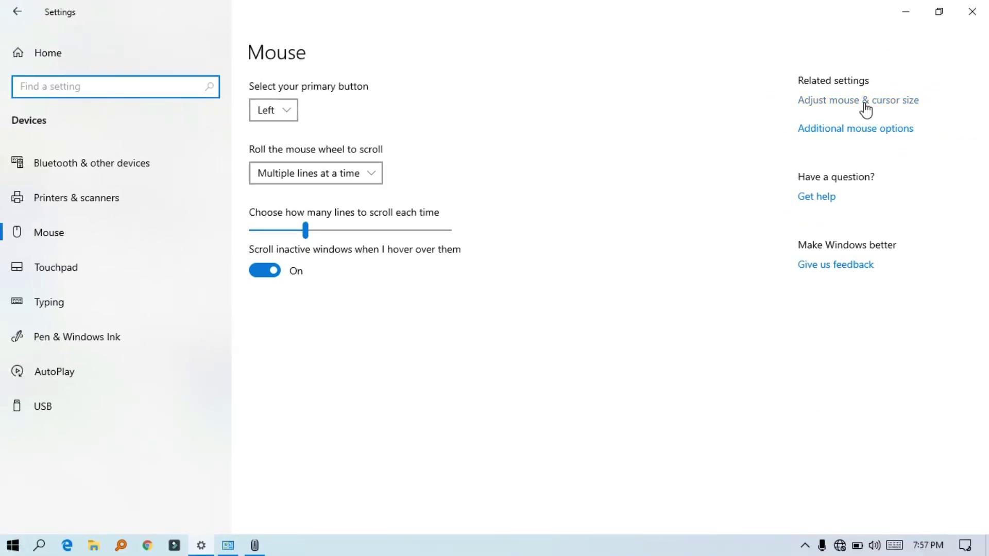
# - Open the Cursor & pointer settings, try a larger mouse pointer size, and reduce it again to a small size
pyautogui.click(865, 105)
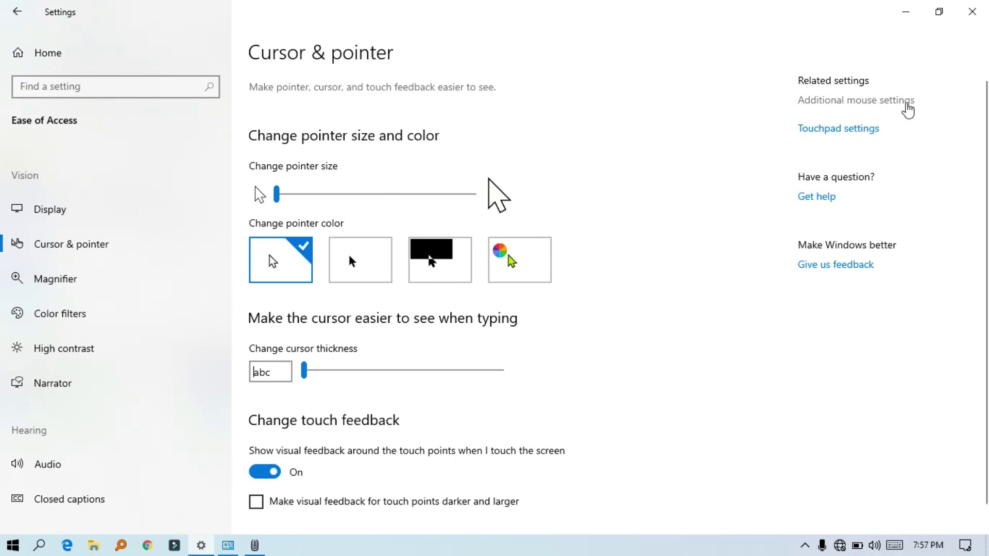
pyautogui.click(312, 194)
pyautogui.moveTo(315, 199); pyautogui.dragTo(430, 204)
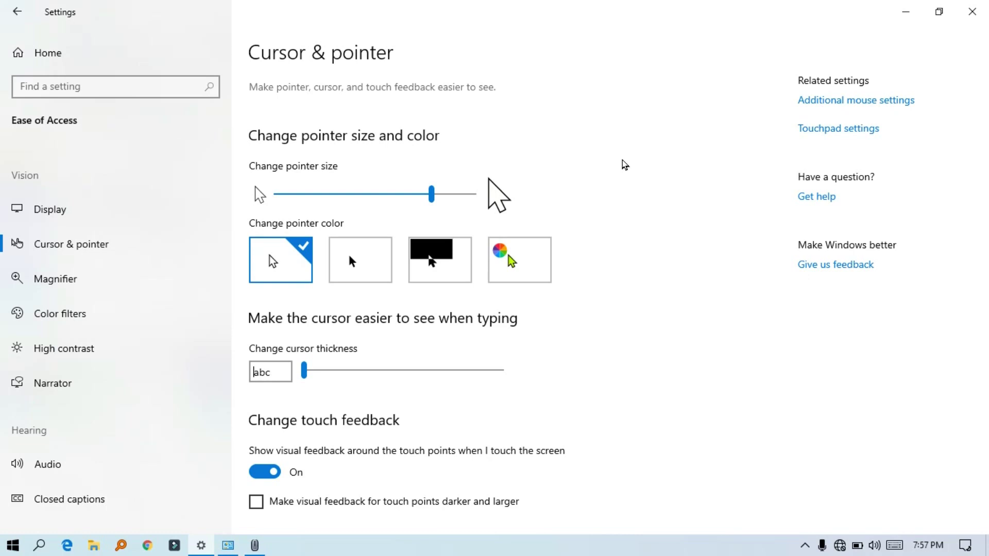
pyautogui.moveTo(431, 195); pyautogui.dragTo(317, 207)
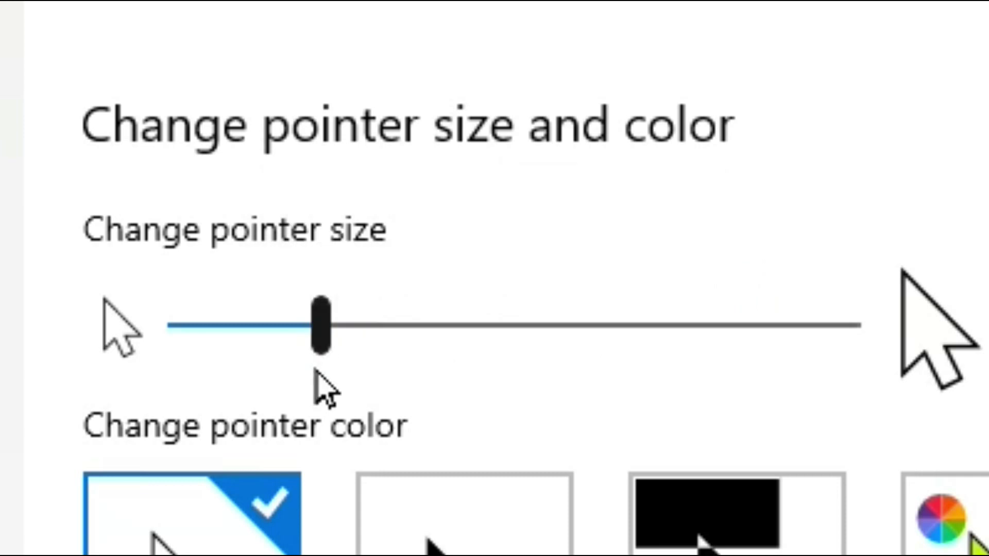
pyautogui.moveTo(297, 309); pyautogui.dragTo(256, 314)
pyautogui.click(342, 267)
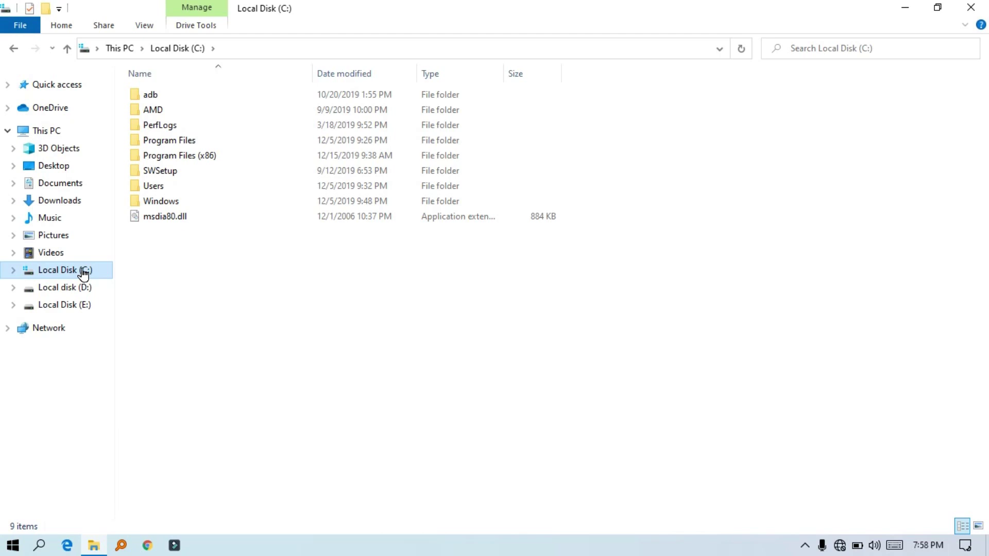
# - Shrink the Local Disk (C:) window from full screen and capture it with a rectangular screen snip
pyautogui.click(938, 7)
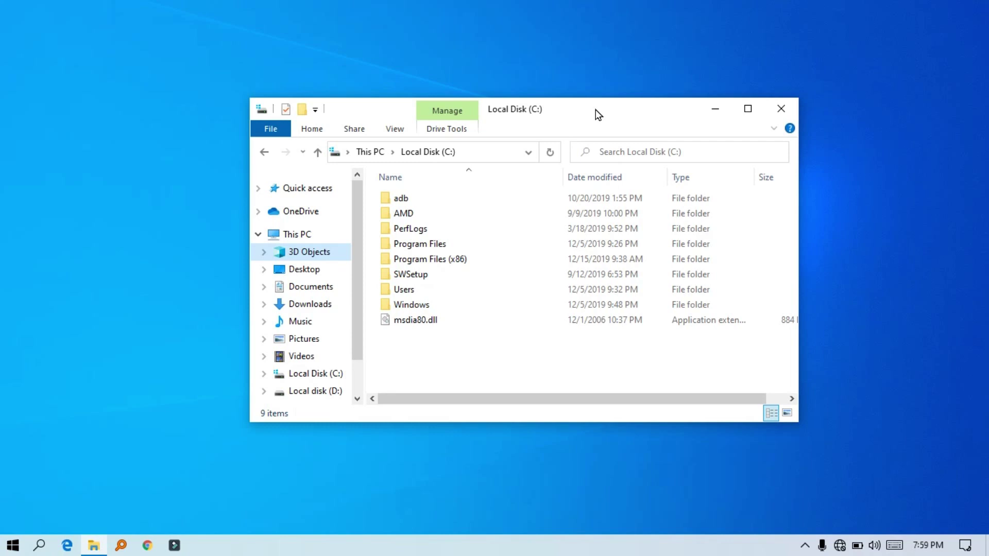
pyautogui.click(535, 37)
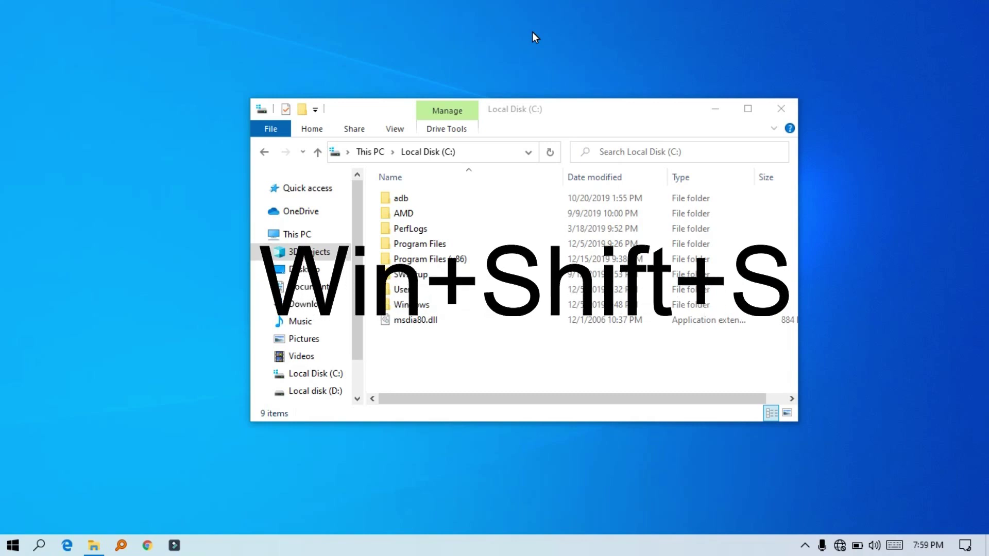
pyautogui.press('super+shift+s')
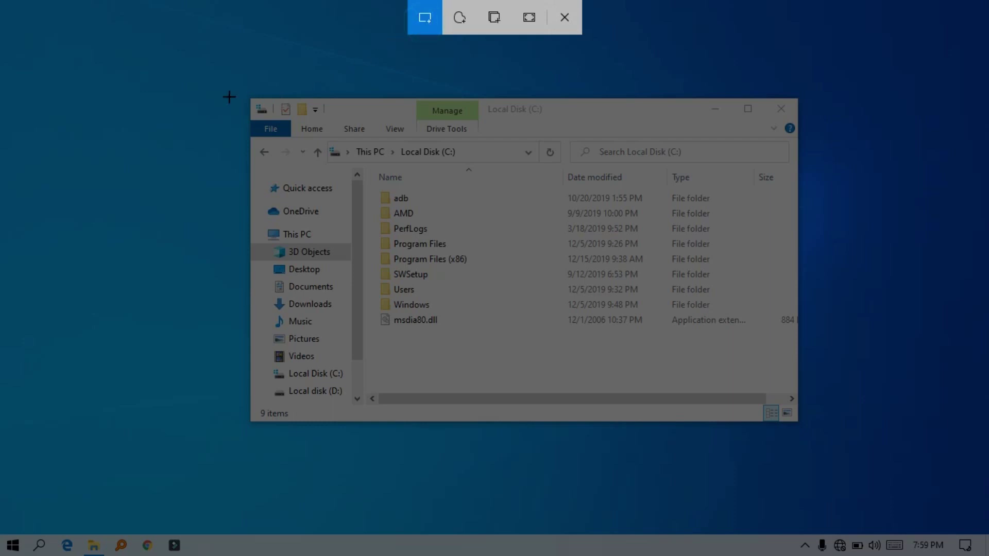
pyautogui.moveTo(250, 97)
pyautogui.mouseDown()
pyautogui.moveTo(259, 426)
pyautogui.moveTo(824, 442)
pyautogui.moveTo(793, 419)
pyautogui.mouseUp()
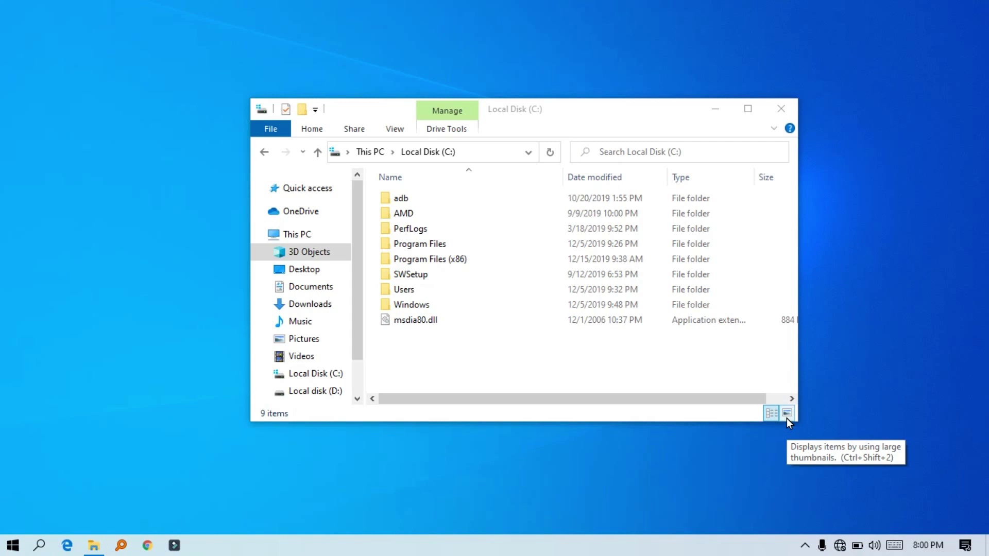
# - Open the captured snip from its notification in Snip & Sketch and maximize the editor
pyautogui.click(966, 546)
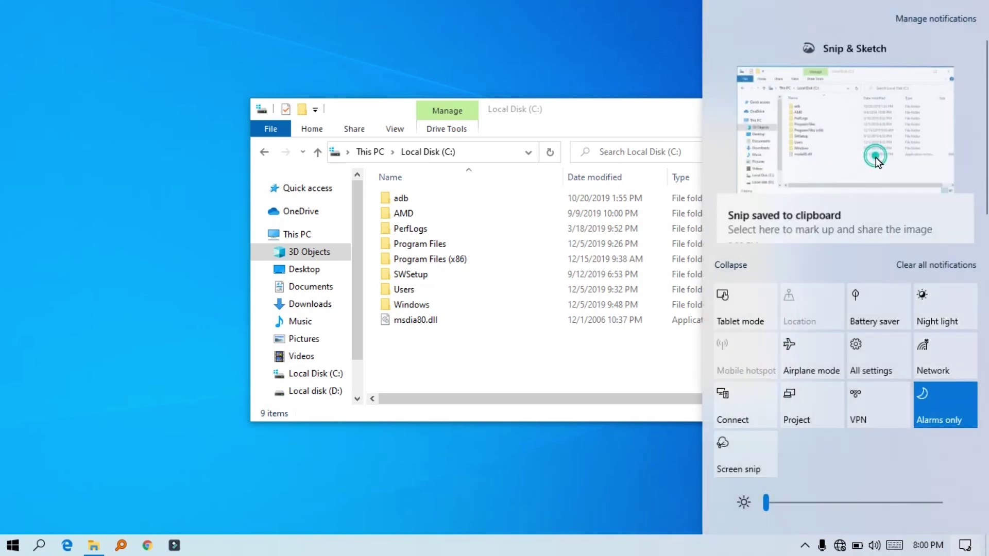
pyautogui.click(879, 163)
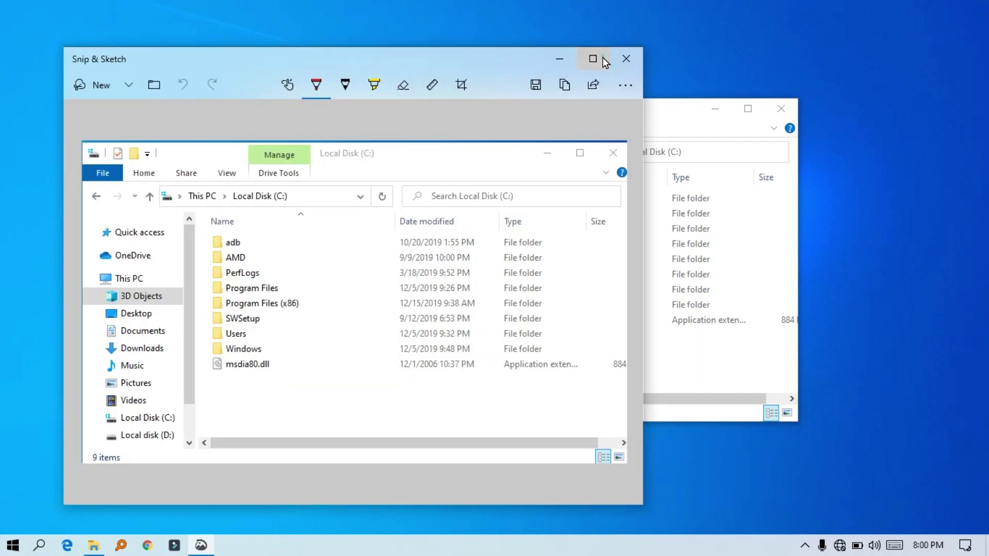
pyautogui.click(603, 58)
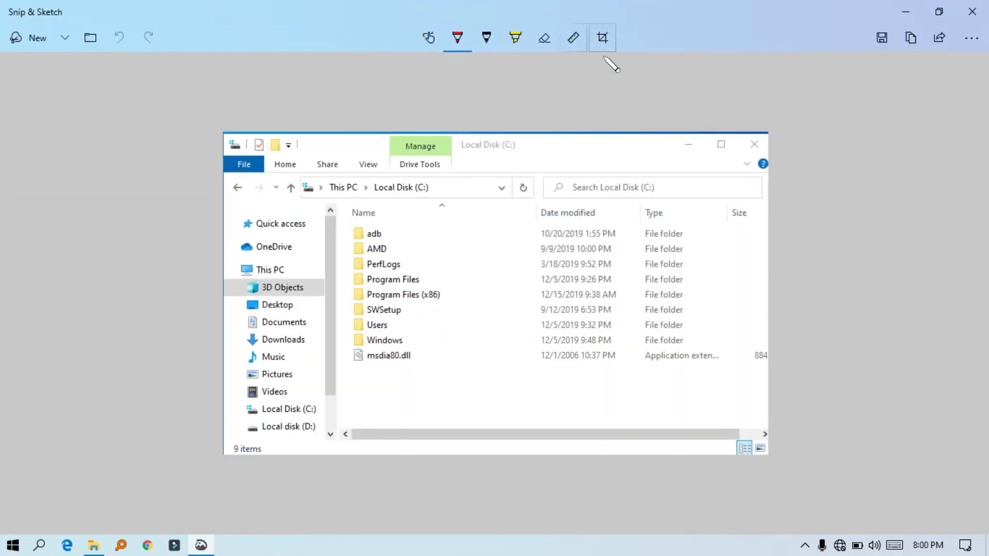